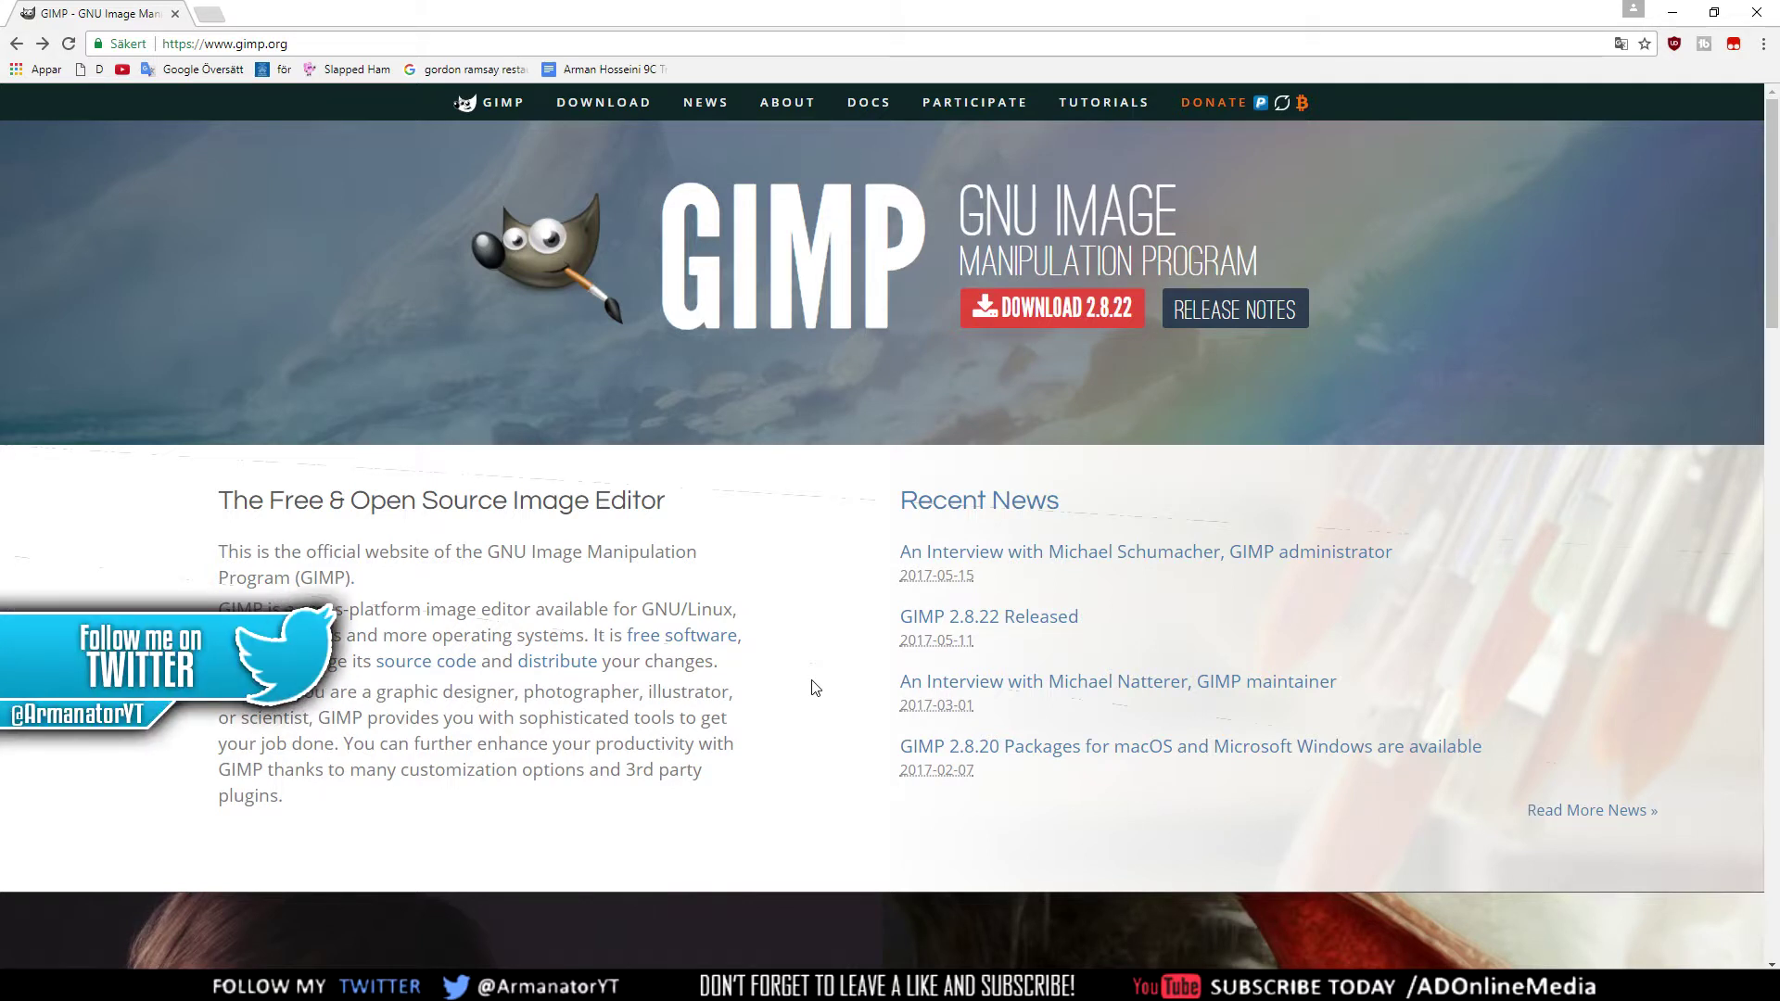
- Start downloading the GIMP 2.8.22 Windows installer in Chrome, then cancel the download
click(1027, 313)
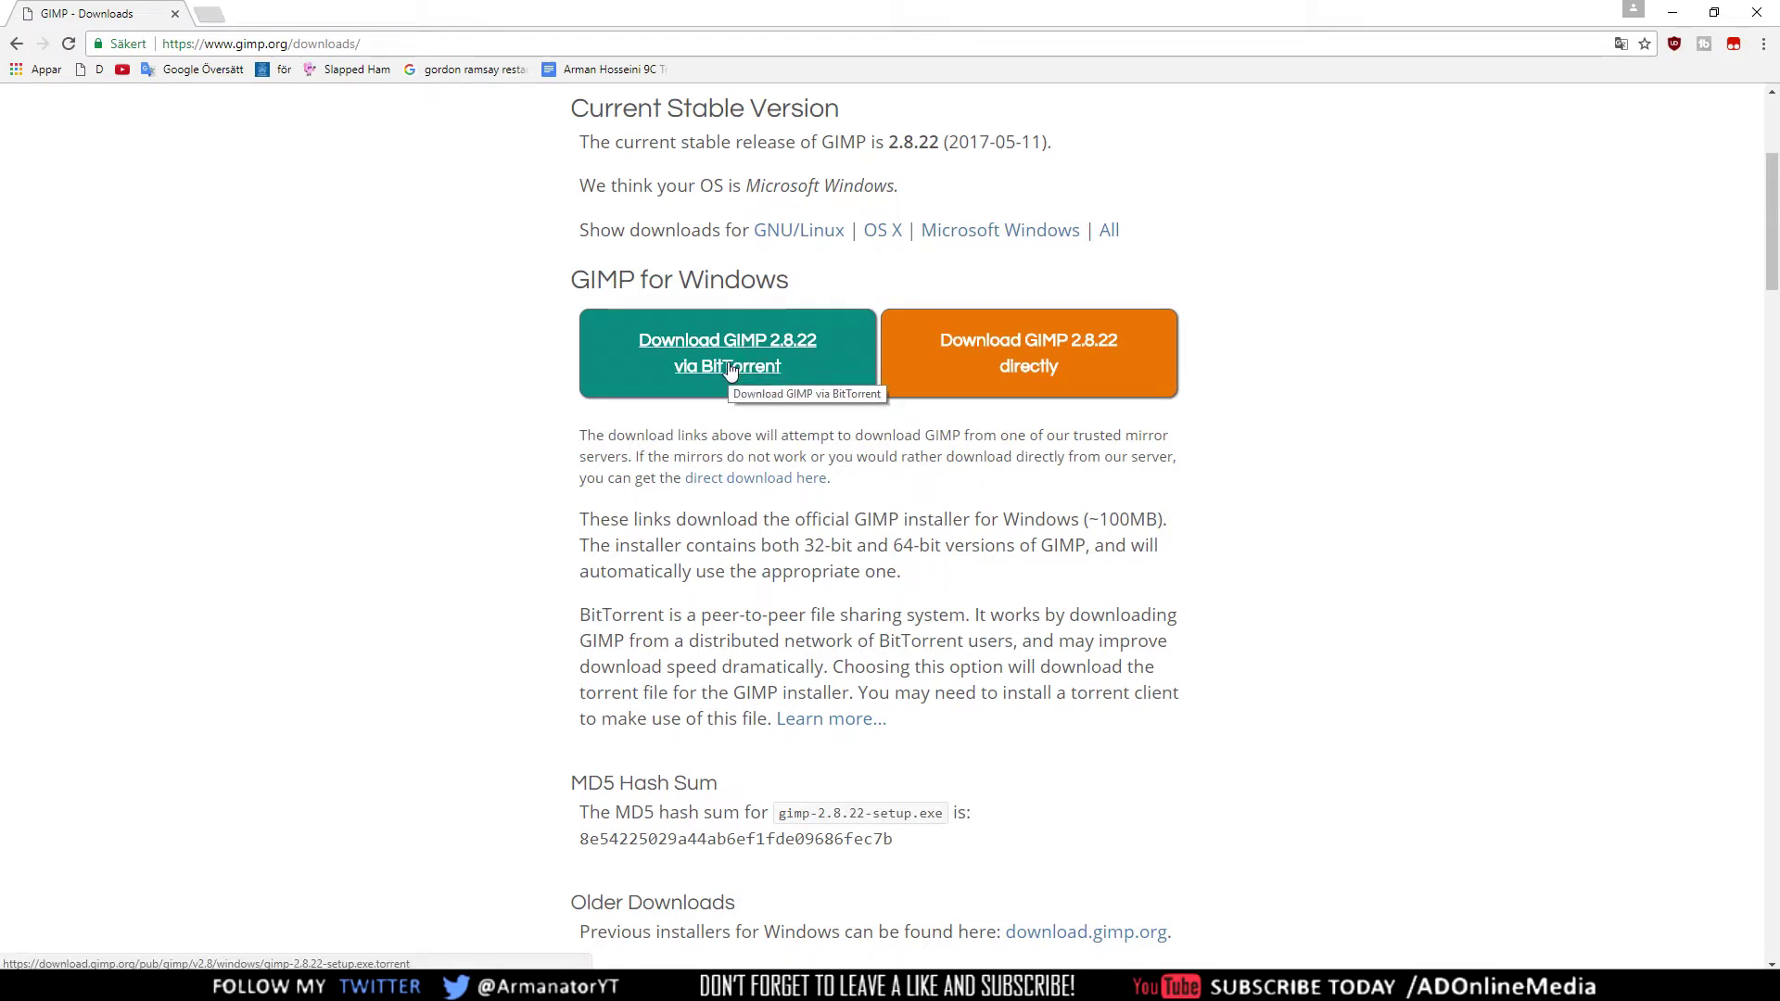
click(1029, 366)
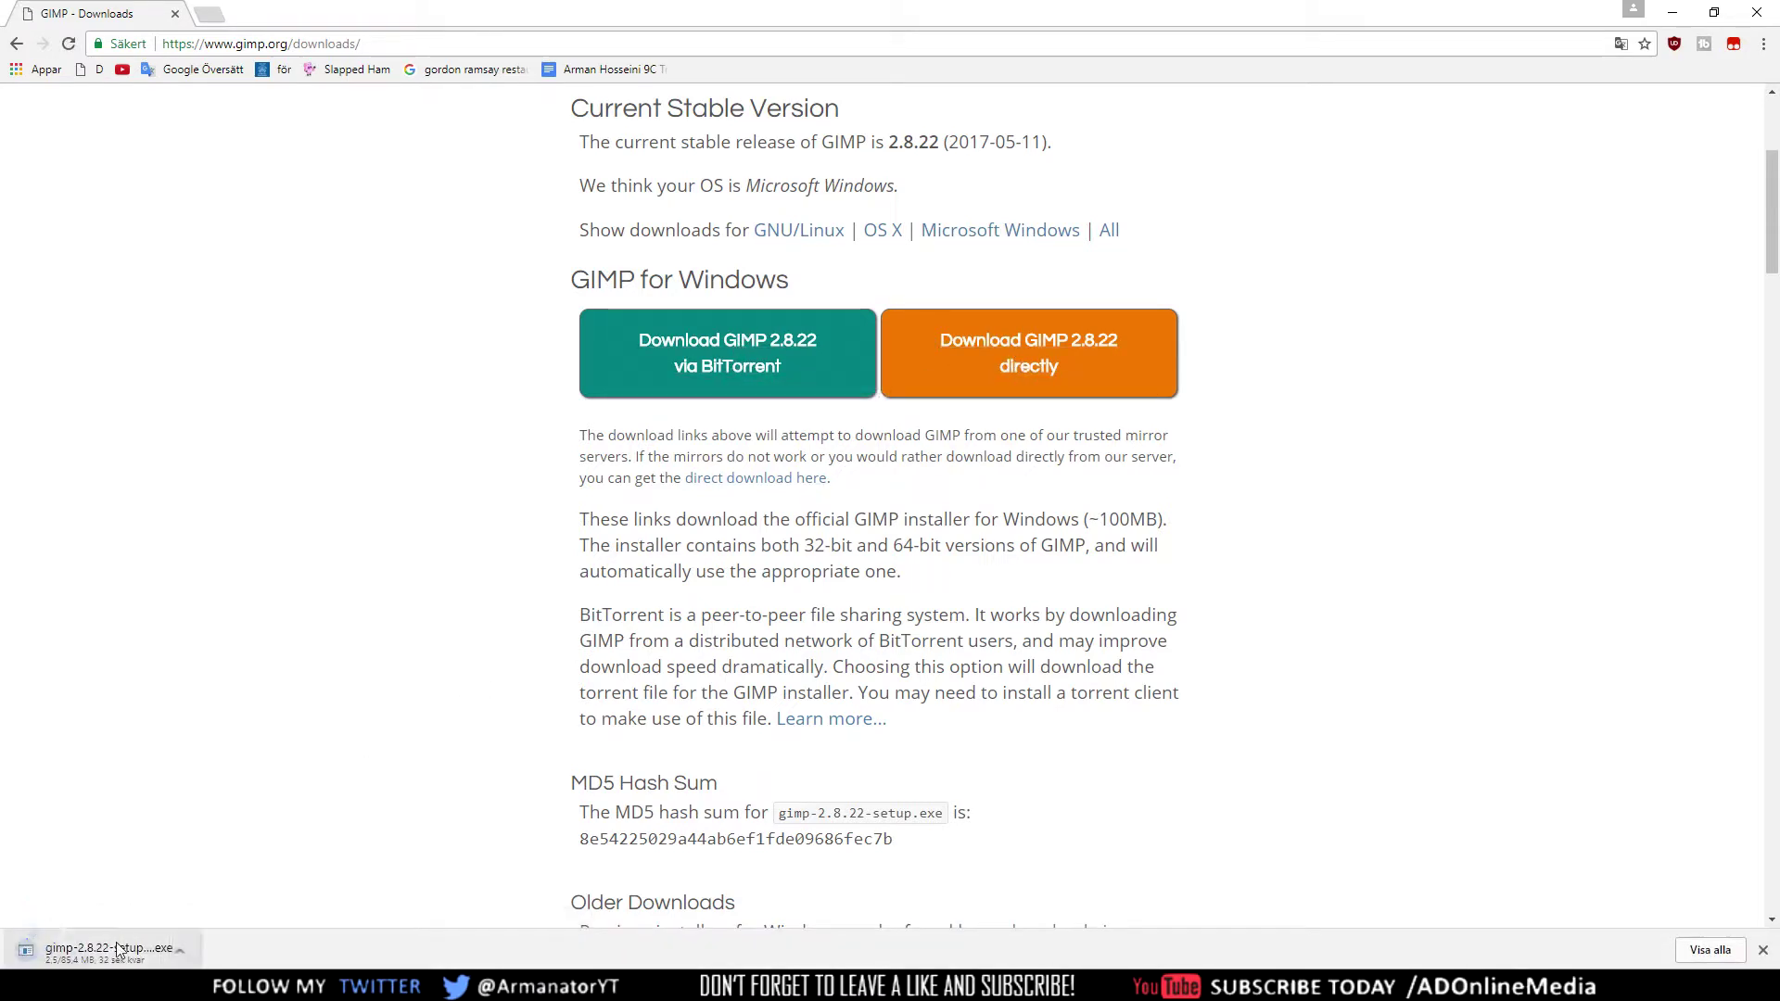
click(192, 951)
click(219, 922)
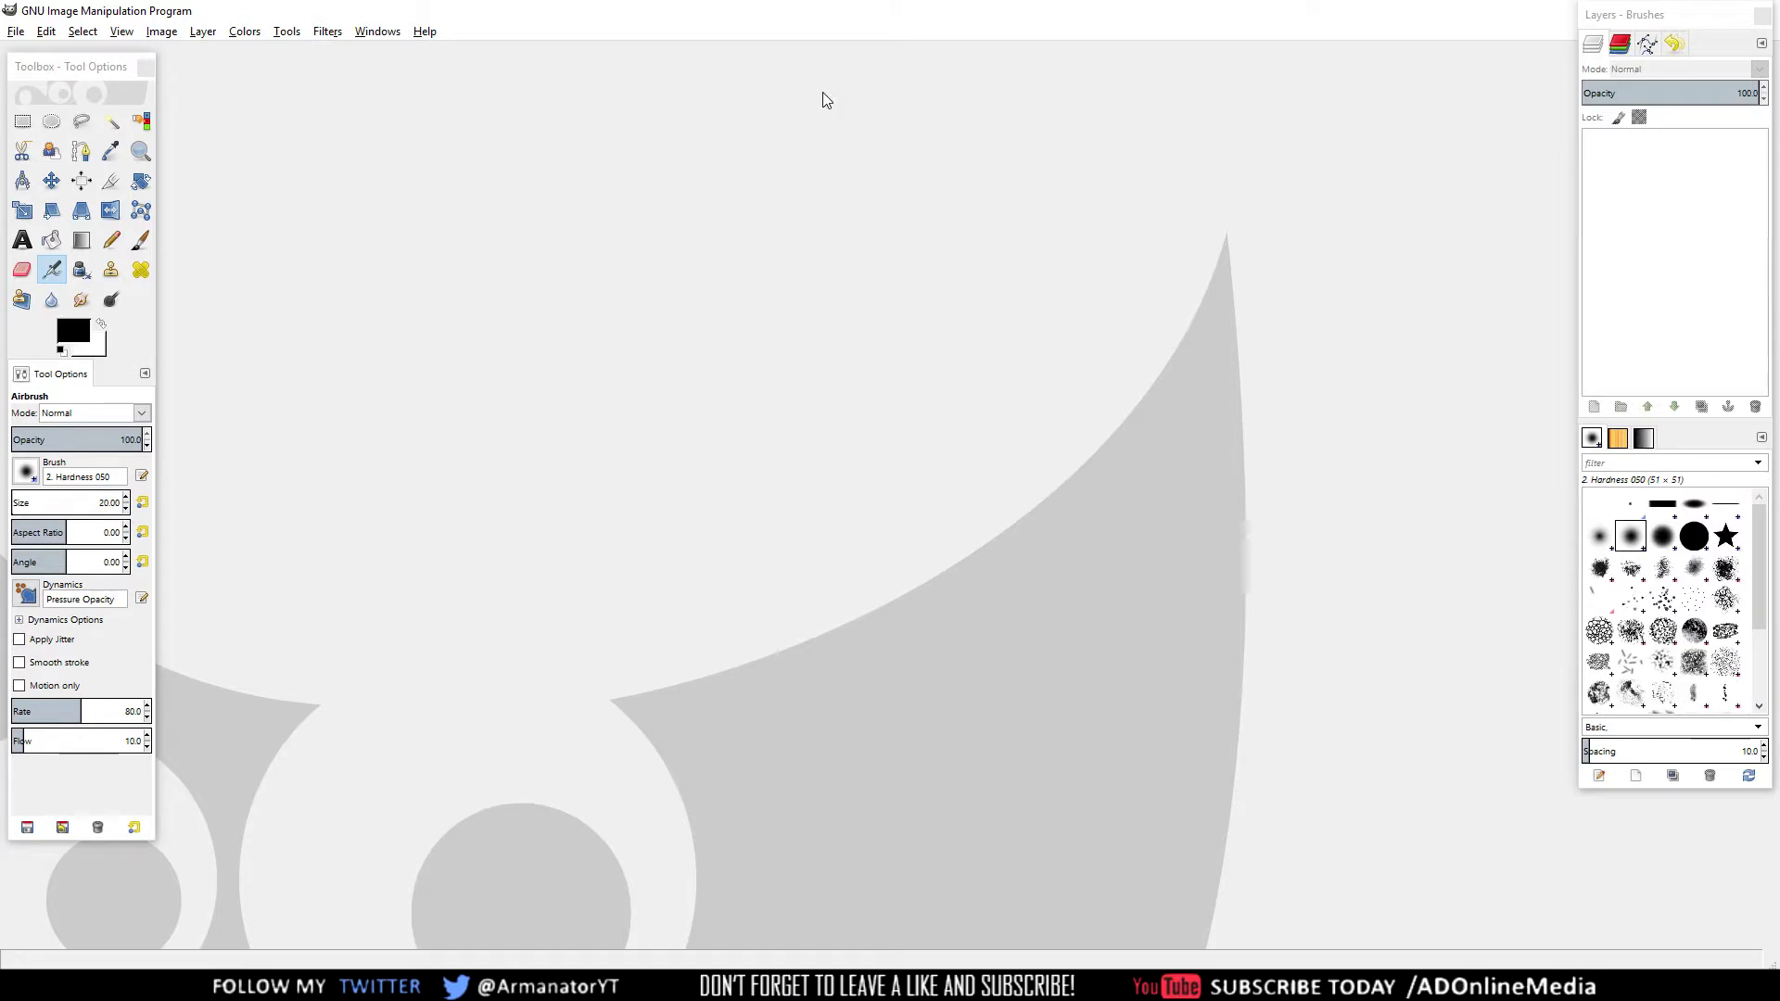
- Create a new 900 × 900 px image with Fill with set to Transparency
click(16, 31)
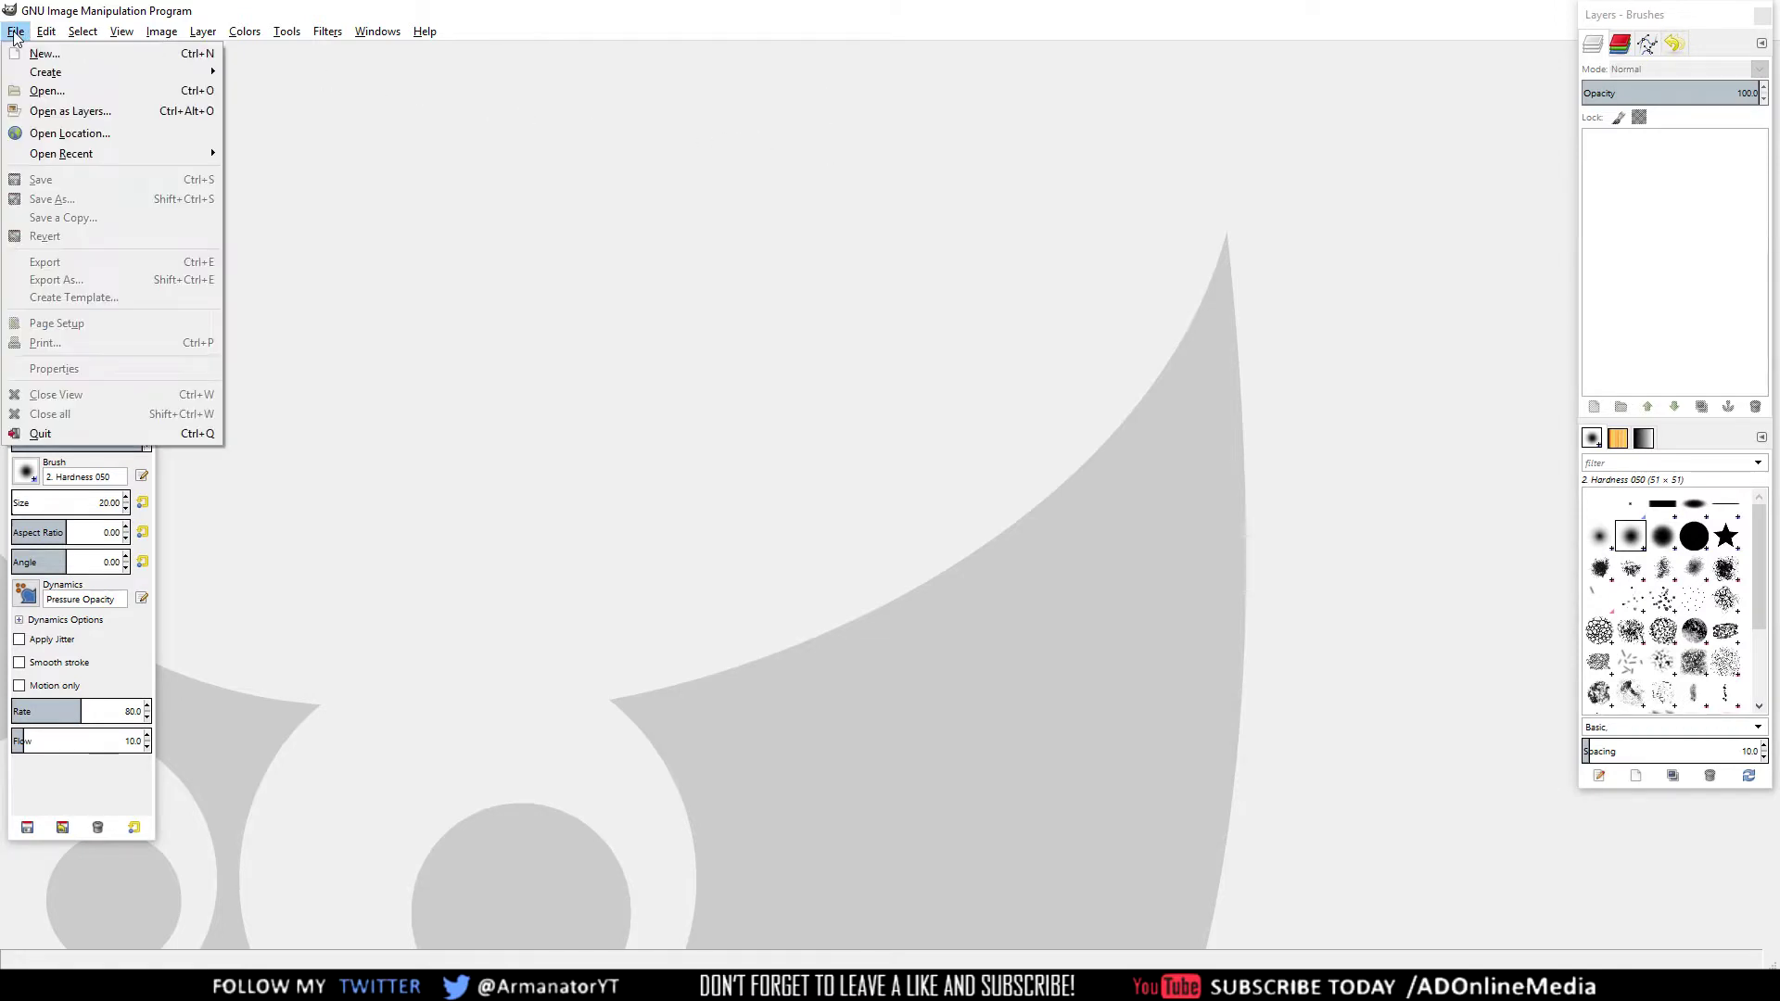
click(31, 56)
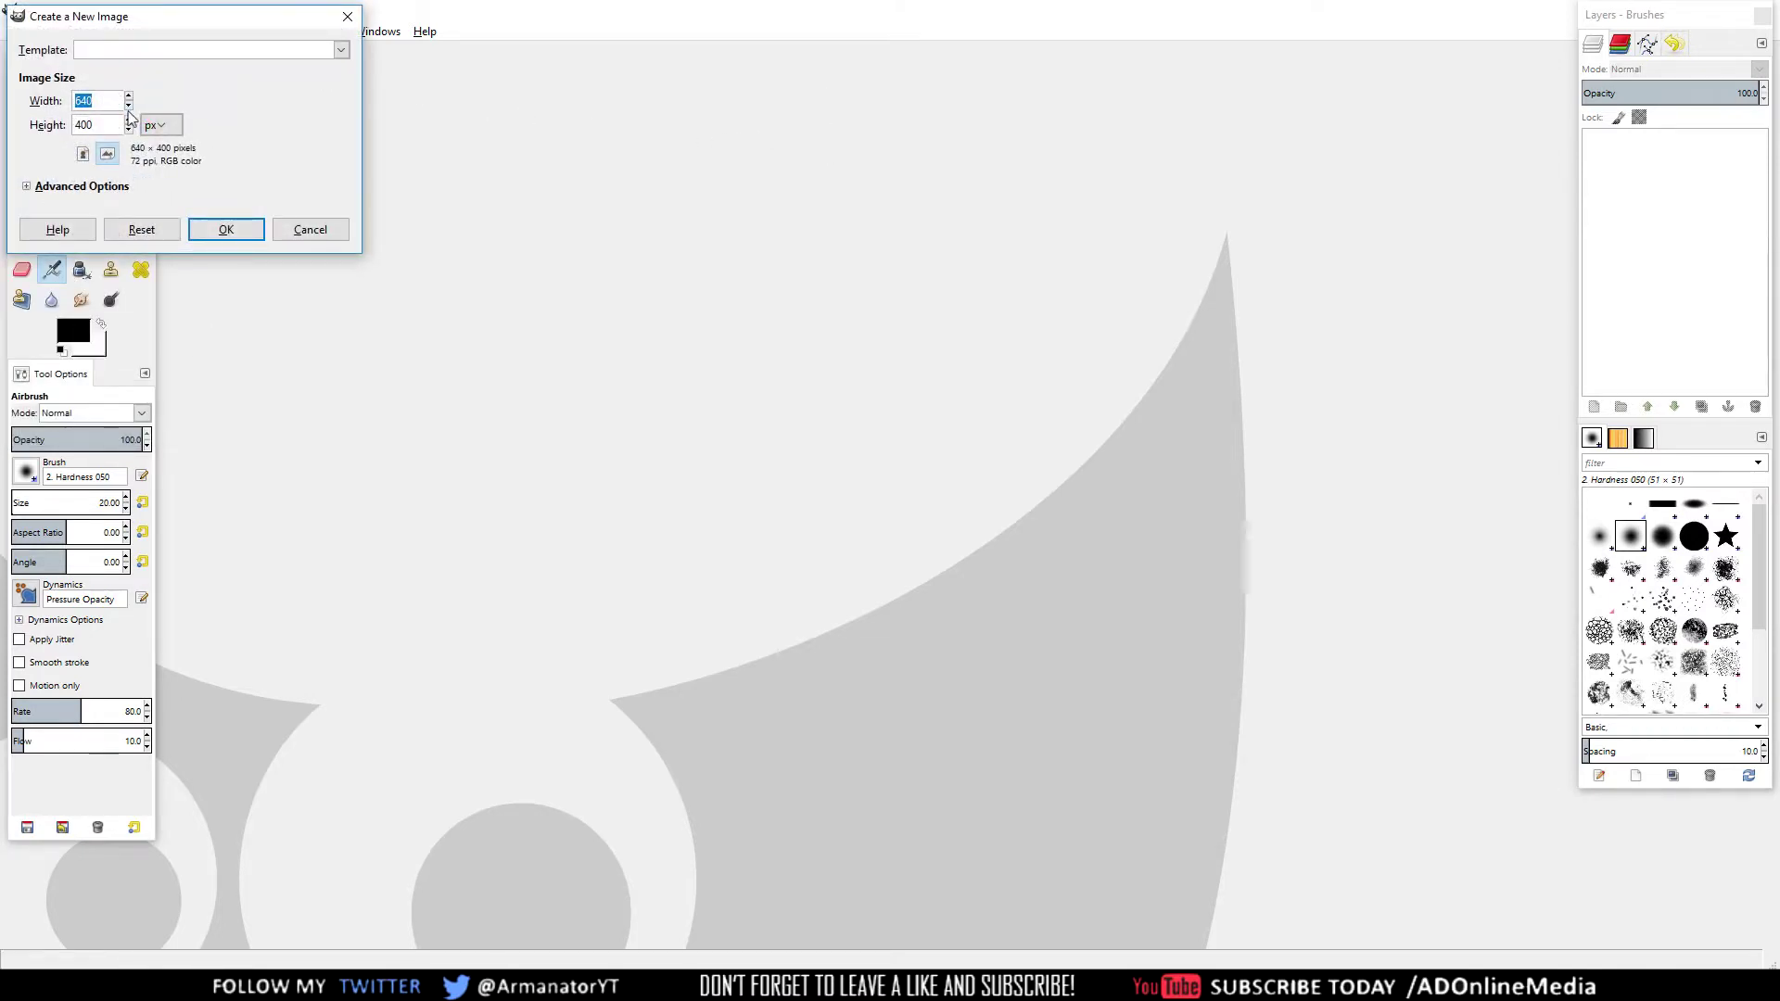
text(900900)
click(27, 187)
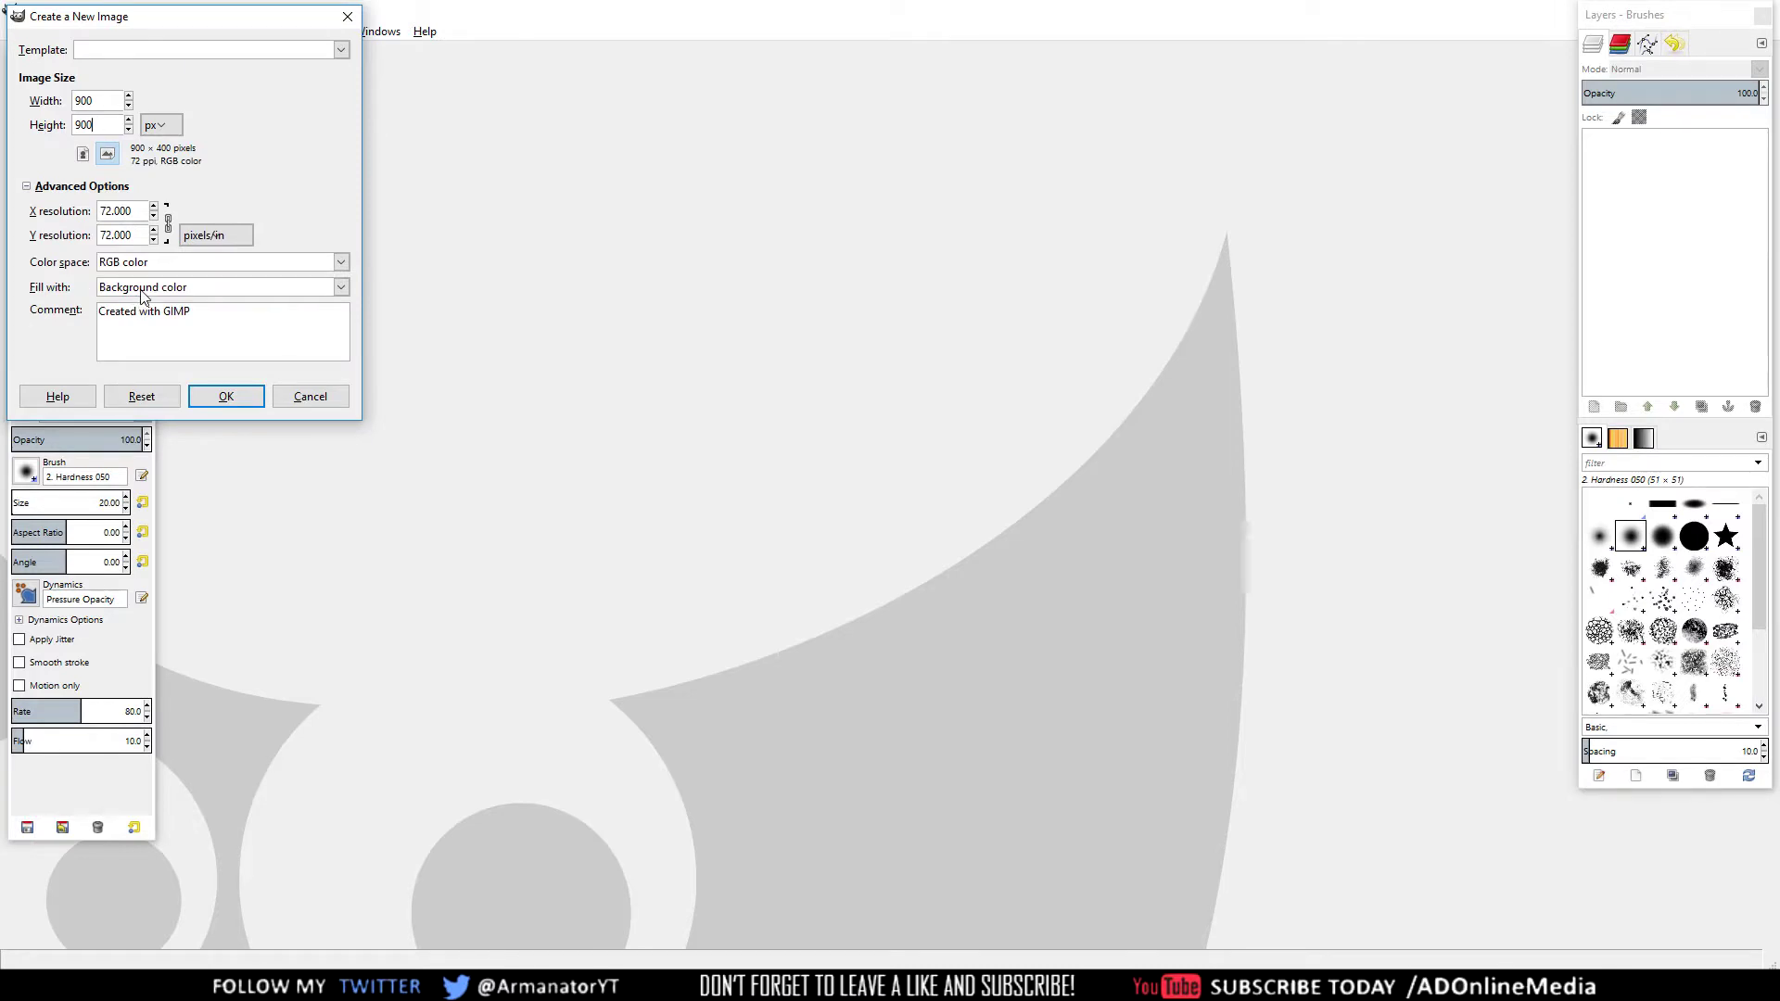
click(141, 289)
click(154, 376)
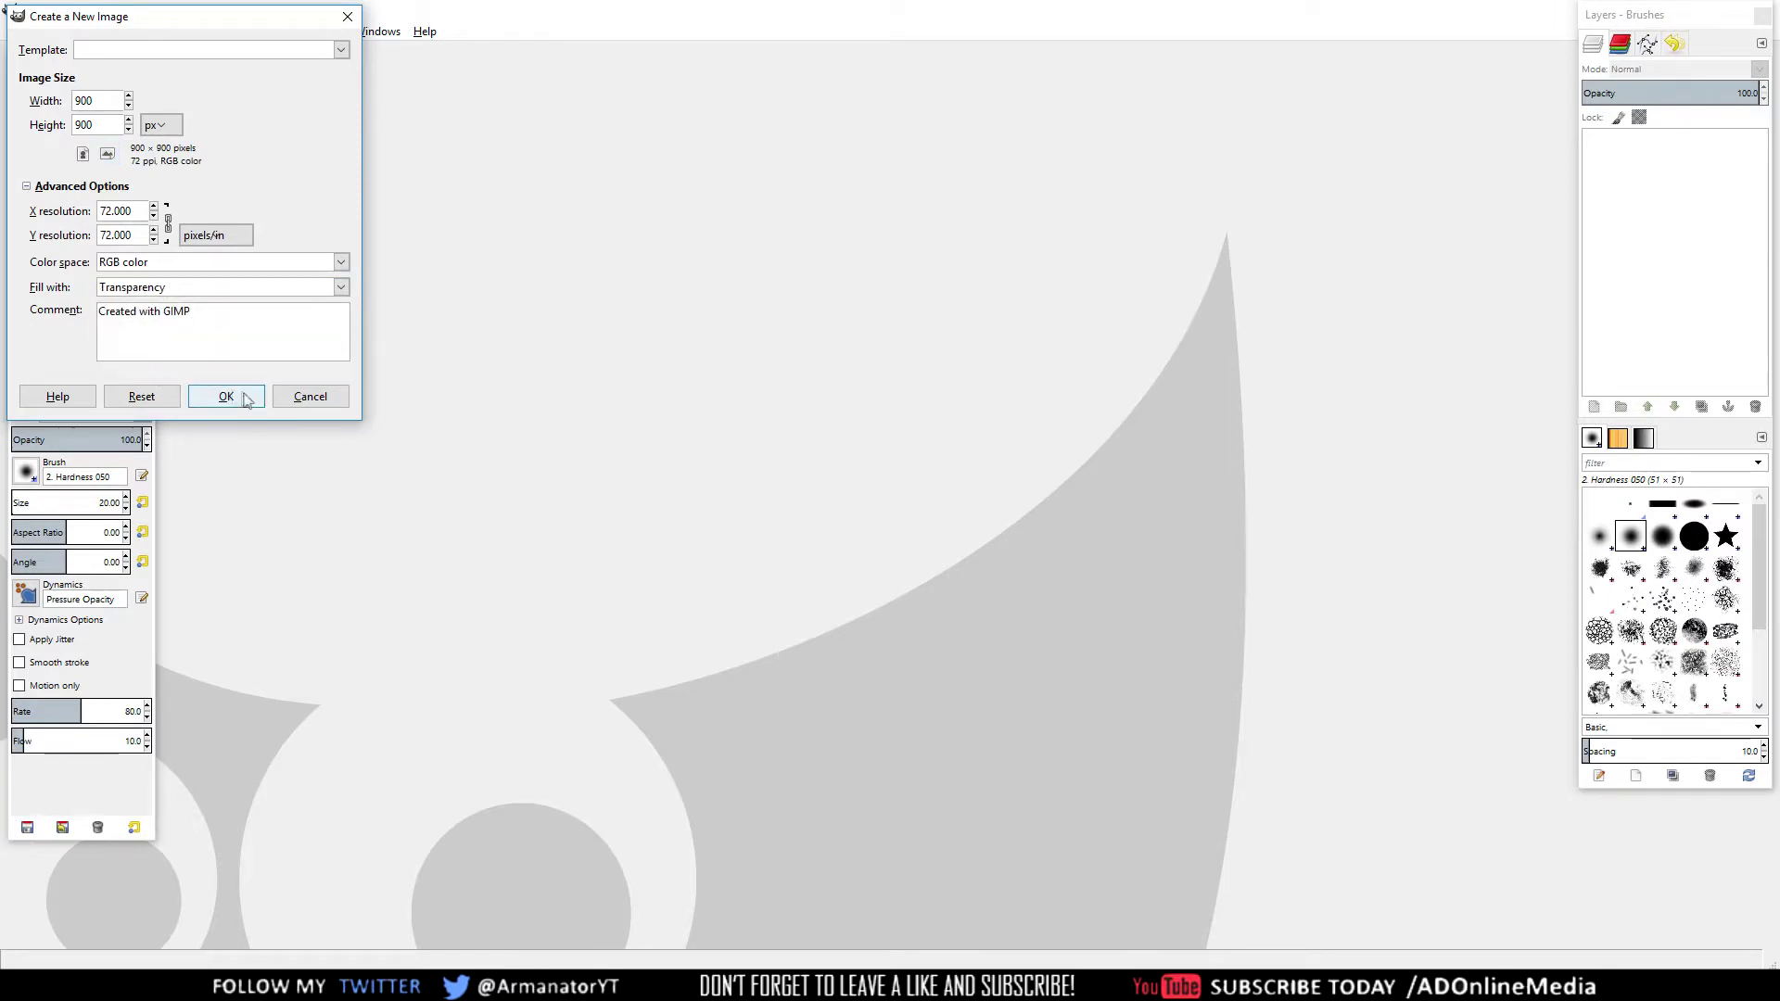
click(226, 398)
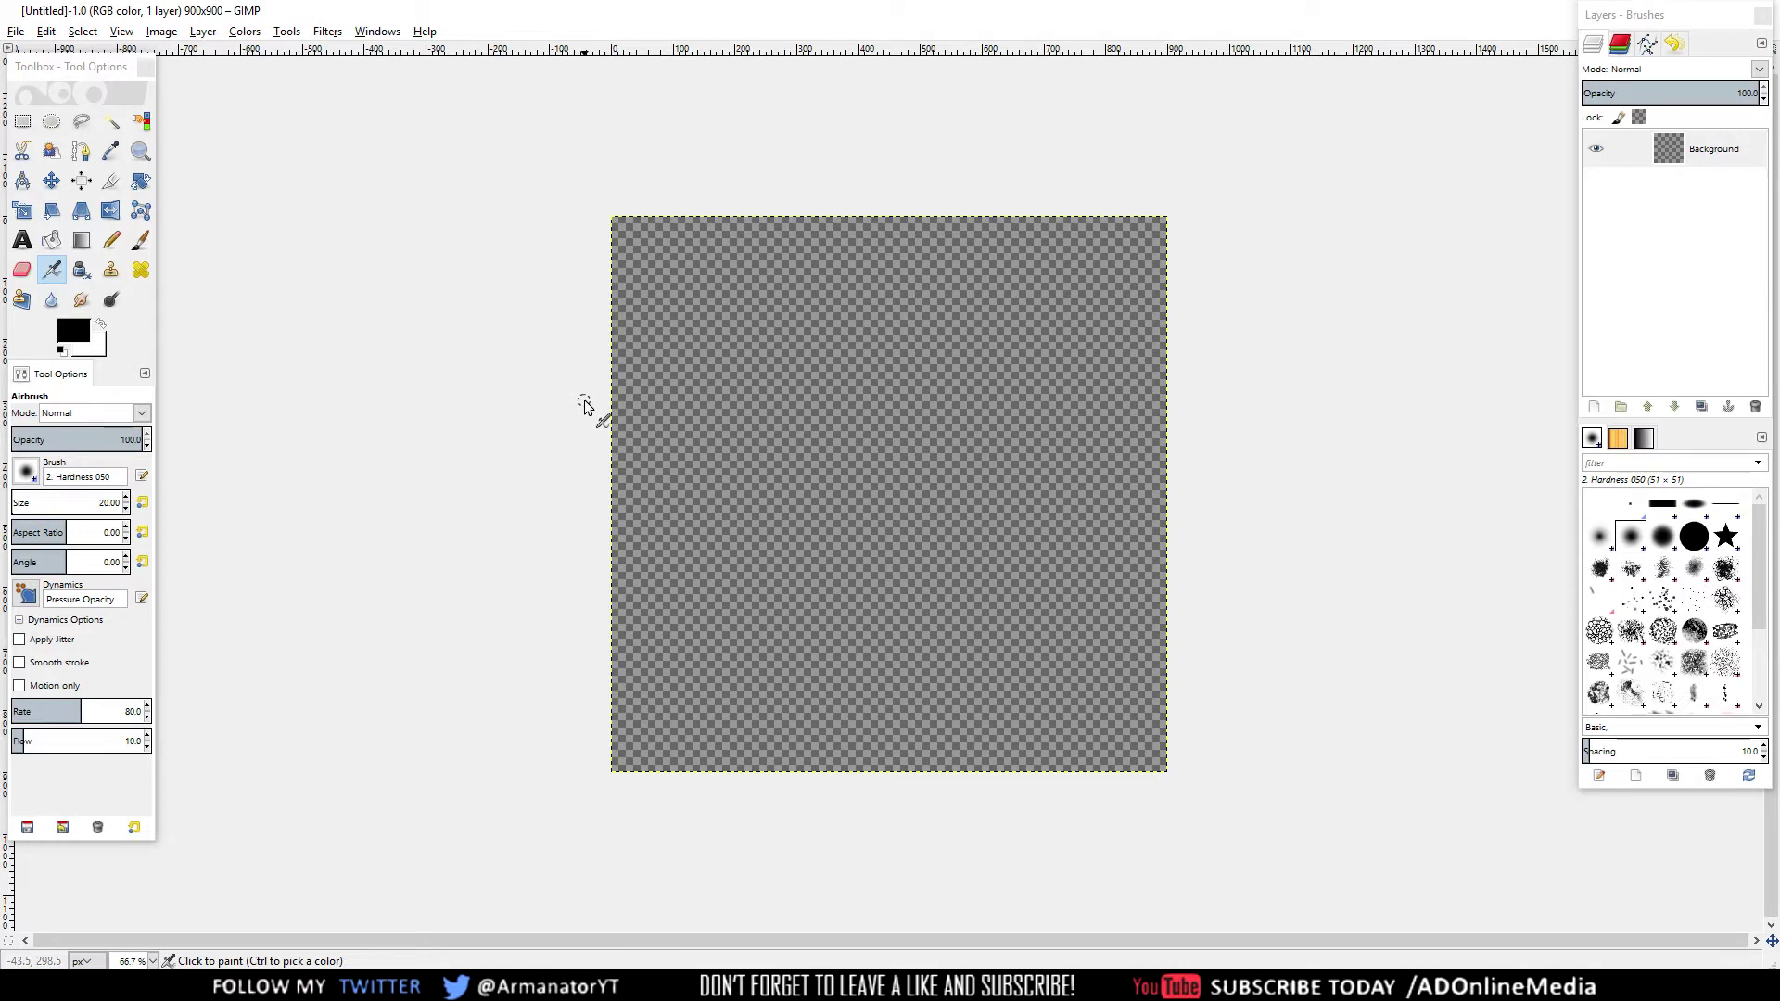
- Browse the Face Shapes, Hair and Mouths subfolders of Cartoon Picture, ending in Face Shapes
key(alt+Tab)
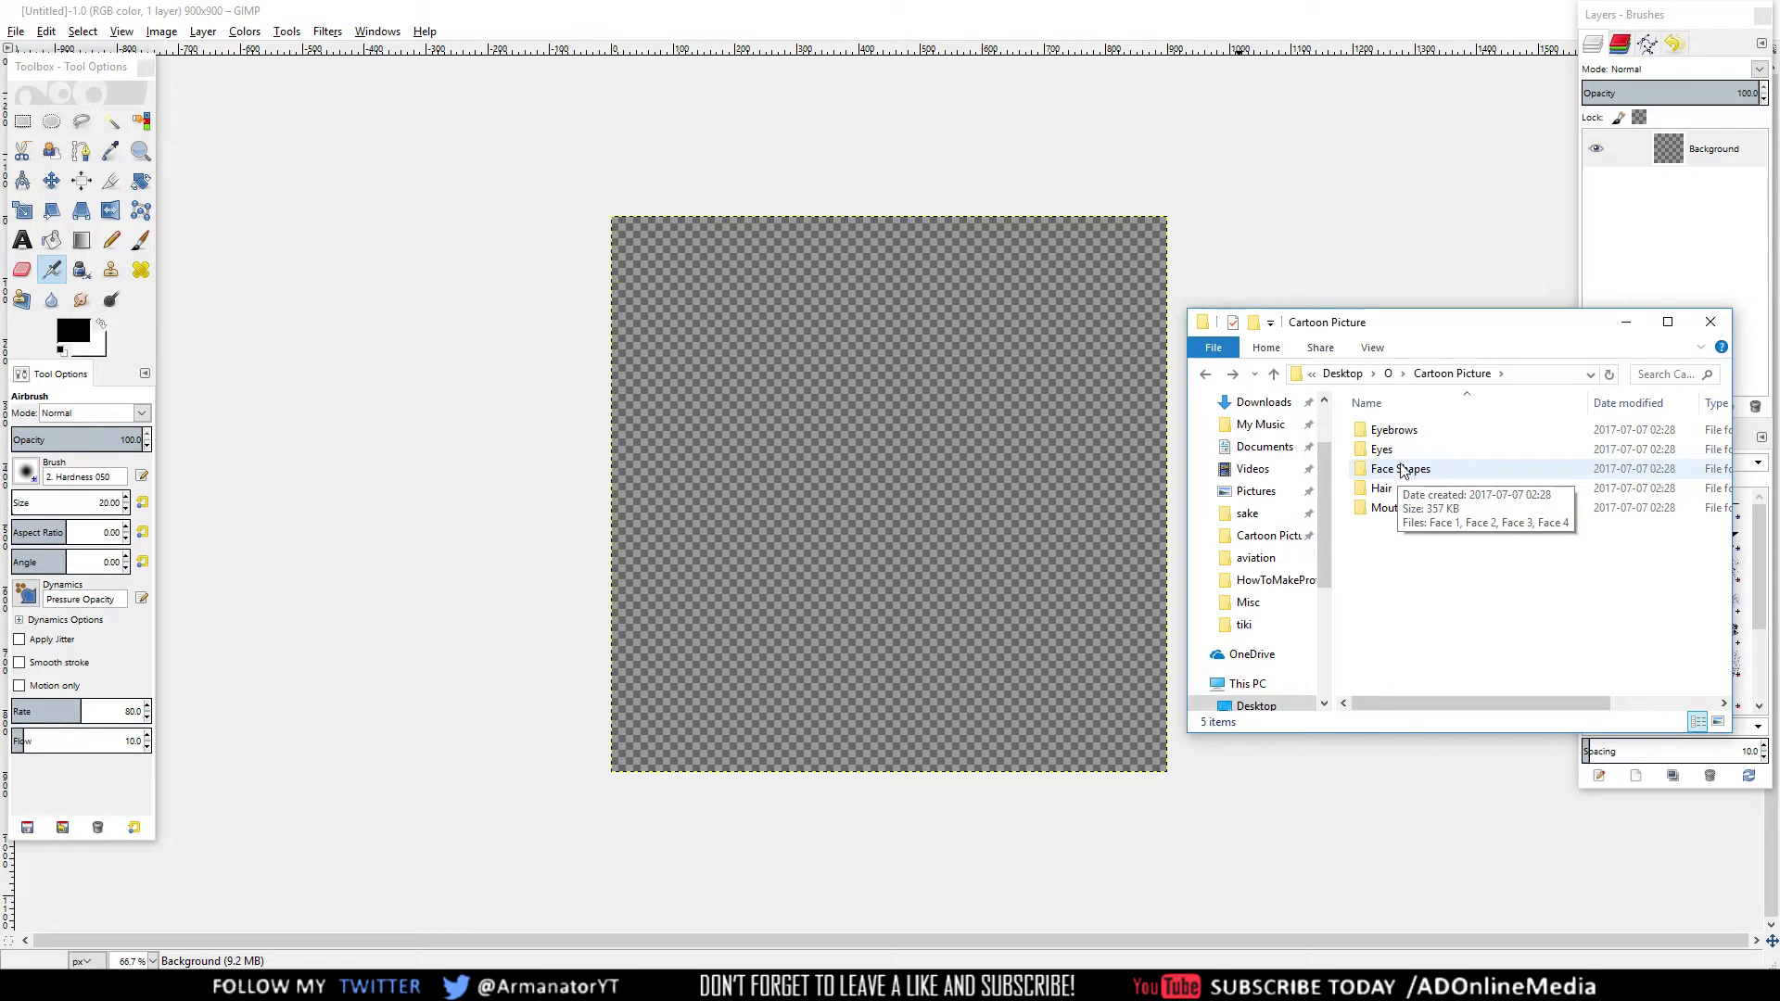
double_click(1401, 470)
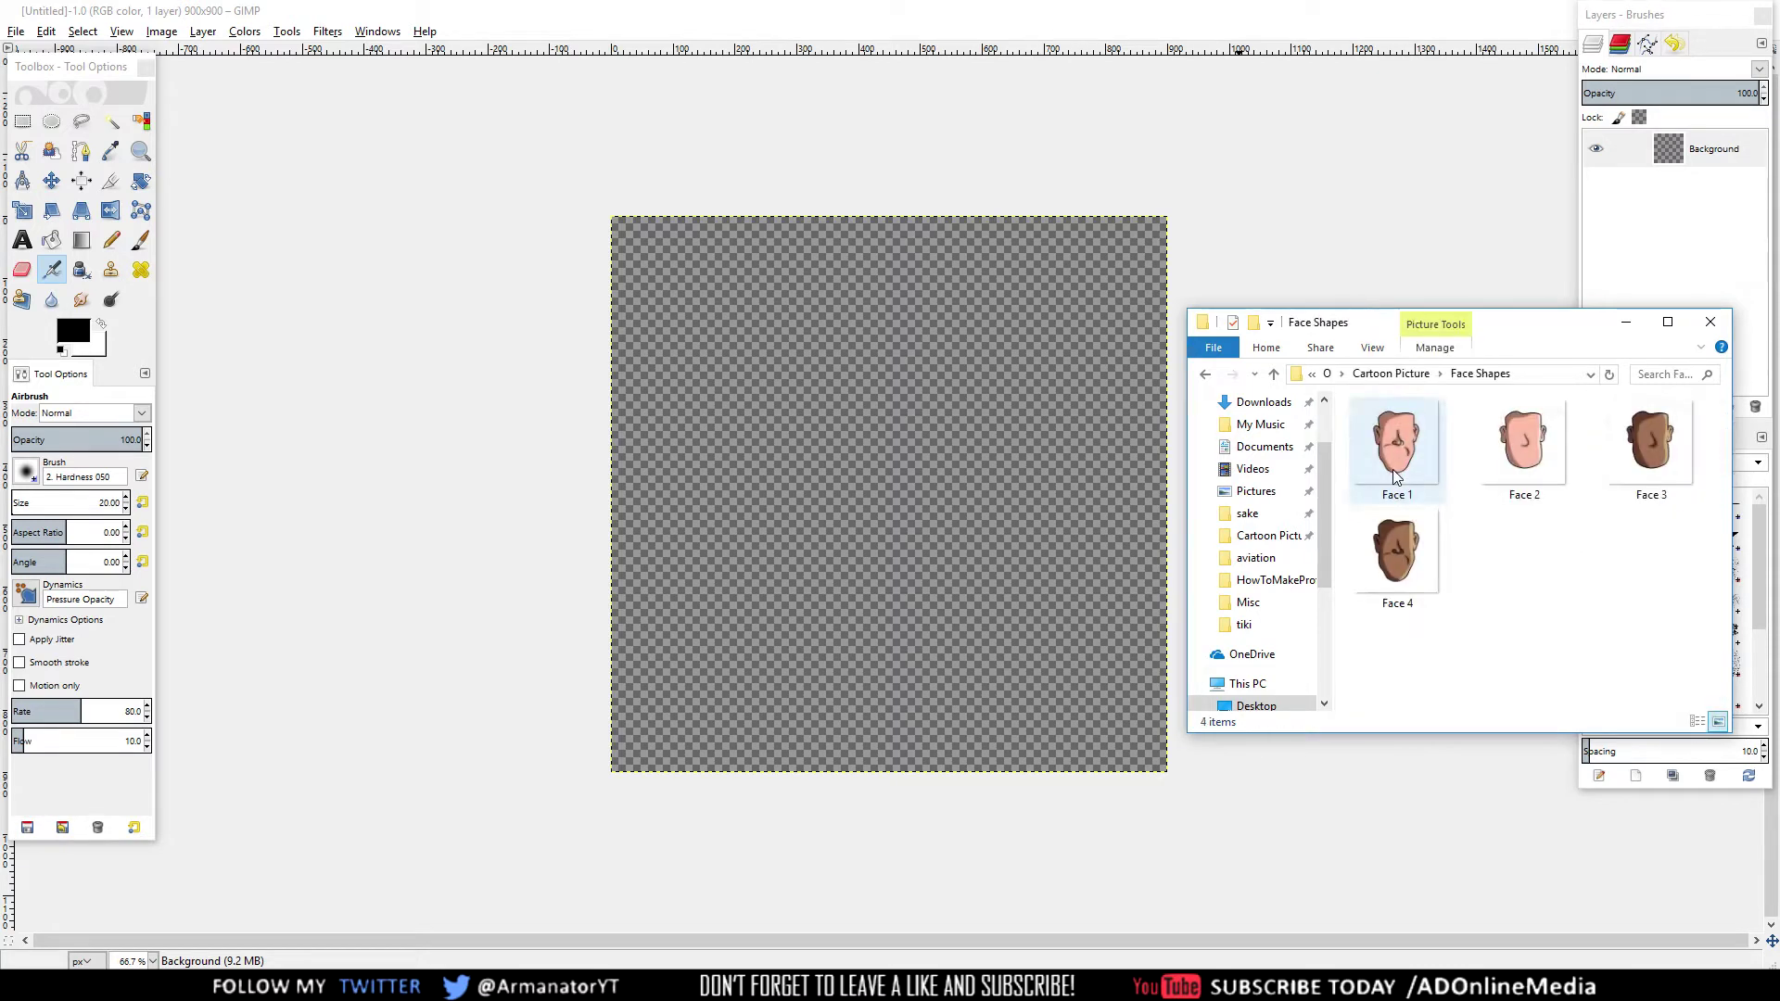
key(BackSpace)
double_click(1381, 488)
key(BackSpace)
click(1390, 508)
double_click(1390, 508)
key(BackSpace)
click(1435, 590)
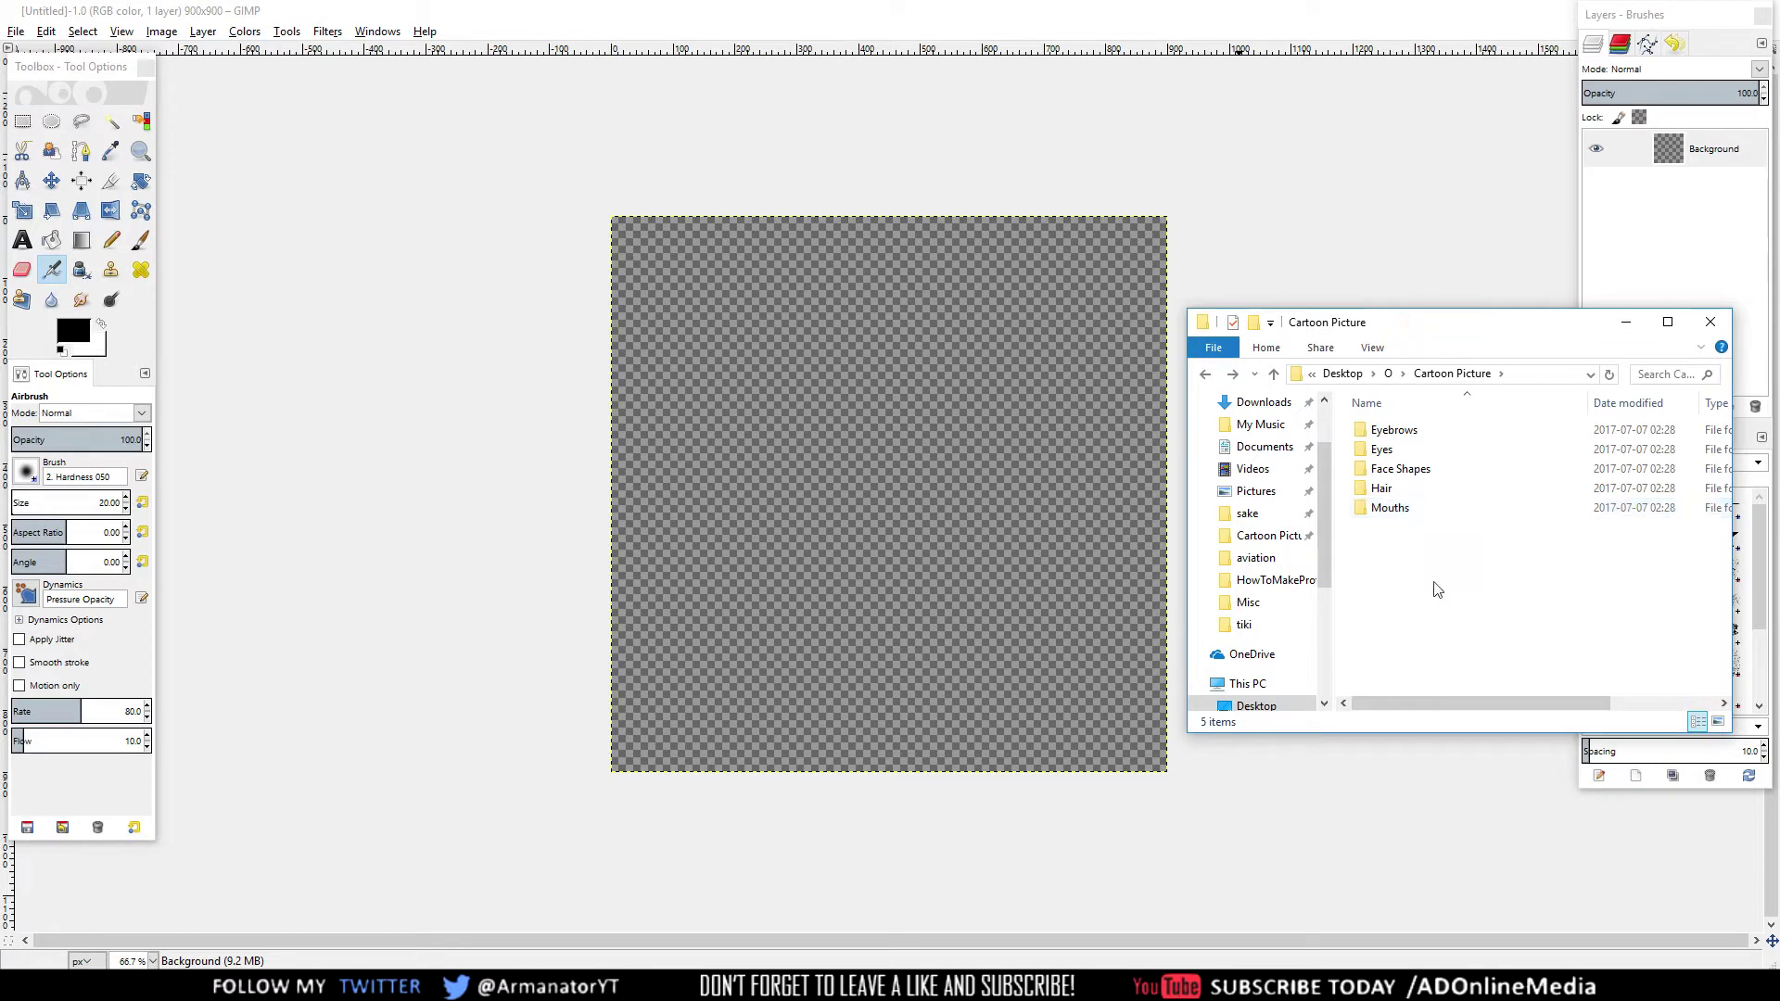
double_click(1483, 469)
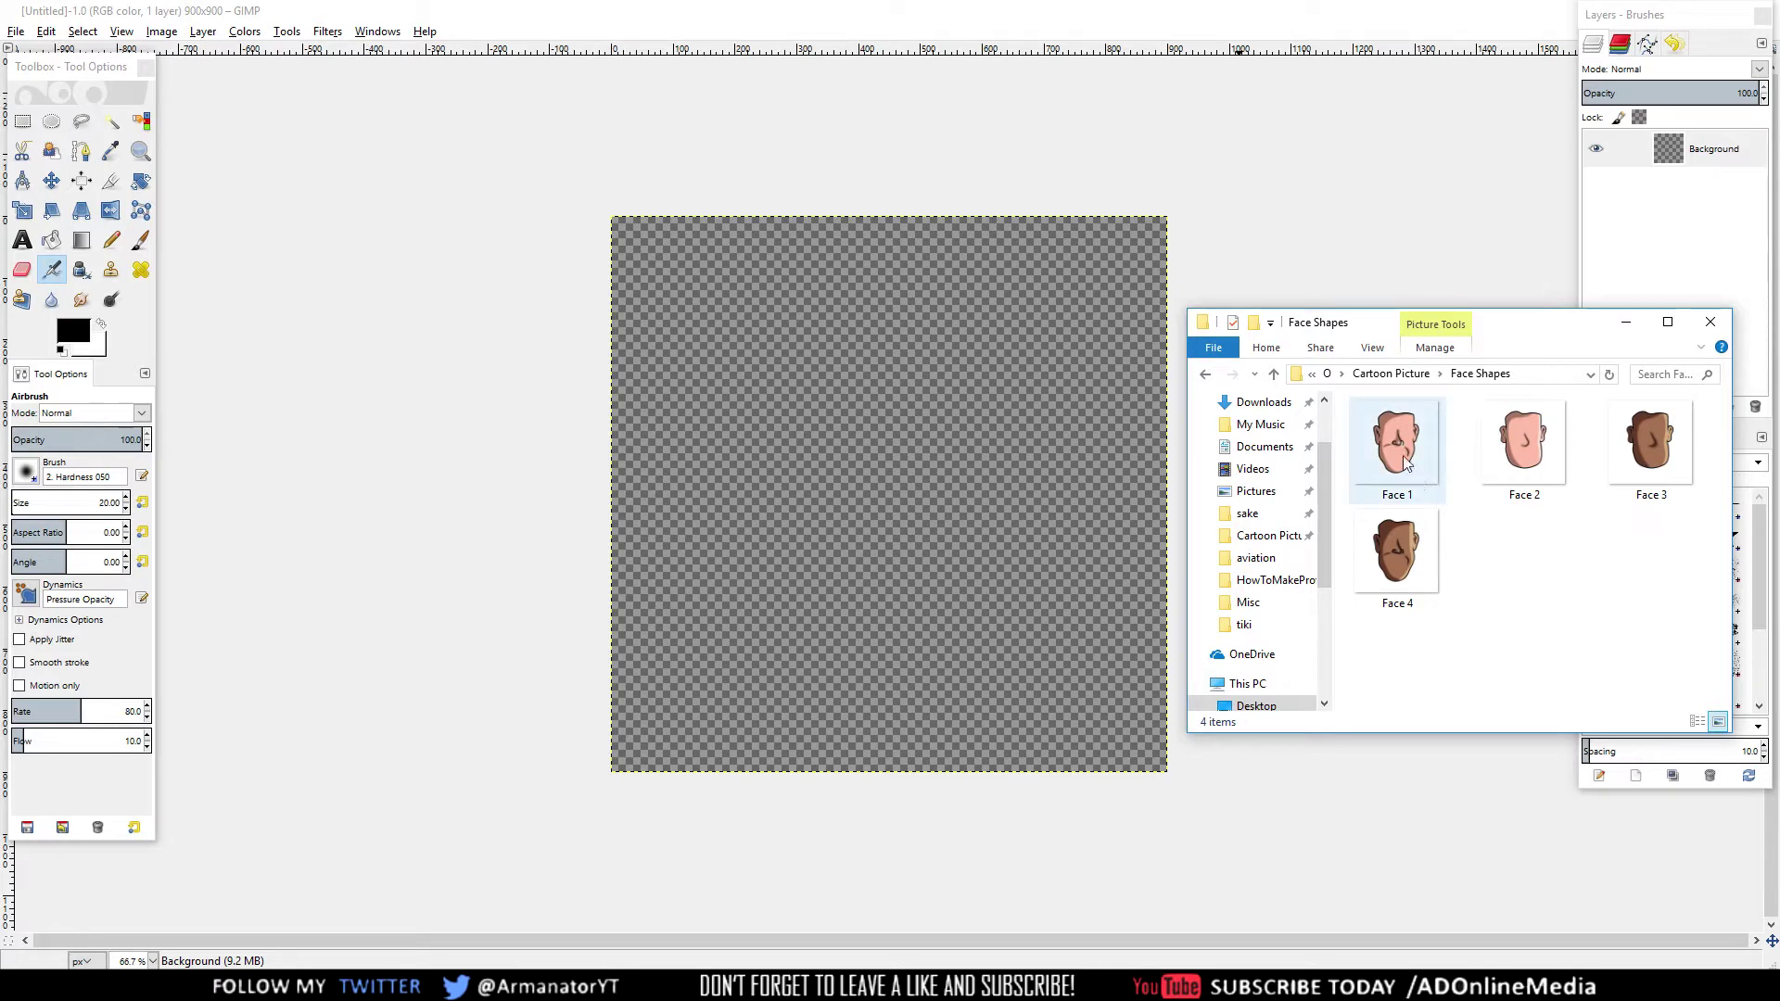
- Drop Face 1 onto the canvas as a layer and scale it to 898 × 898 px
drag(1417, 472, 874, 499)
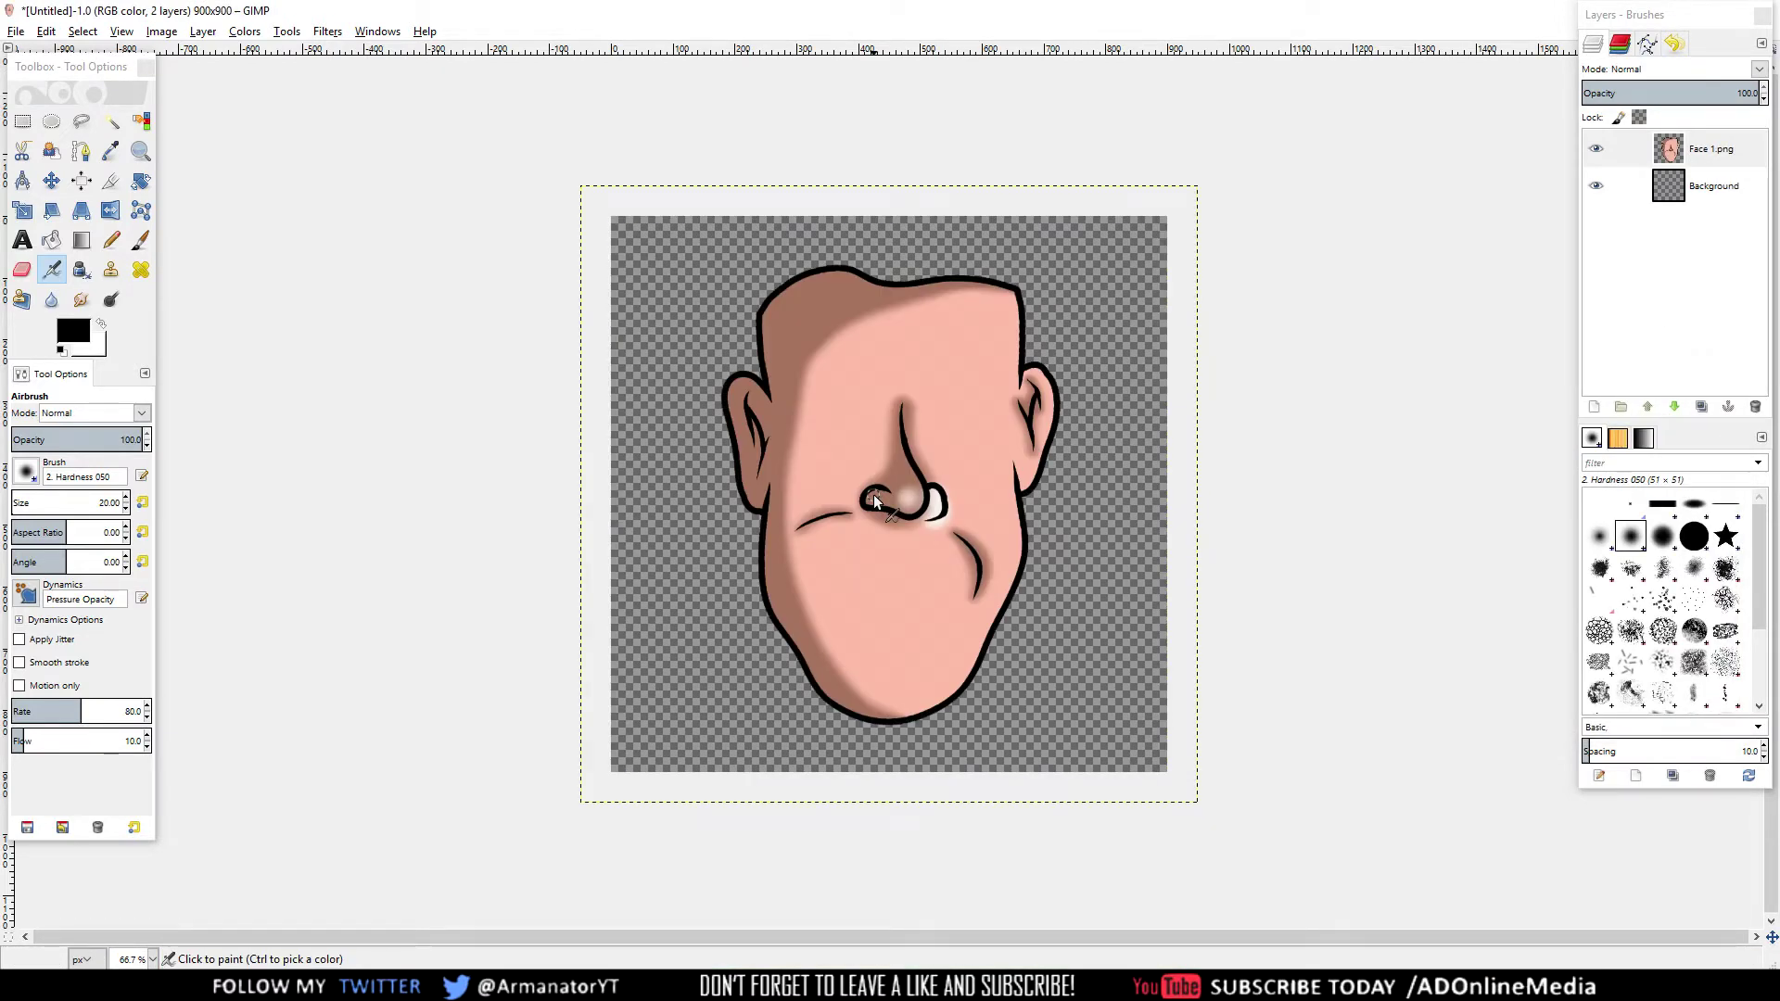
right_click(1719, 151)
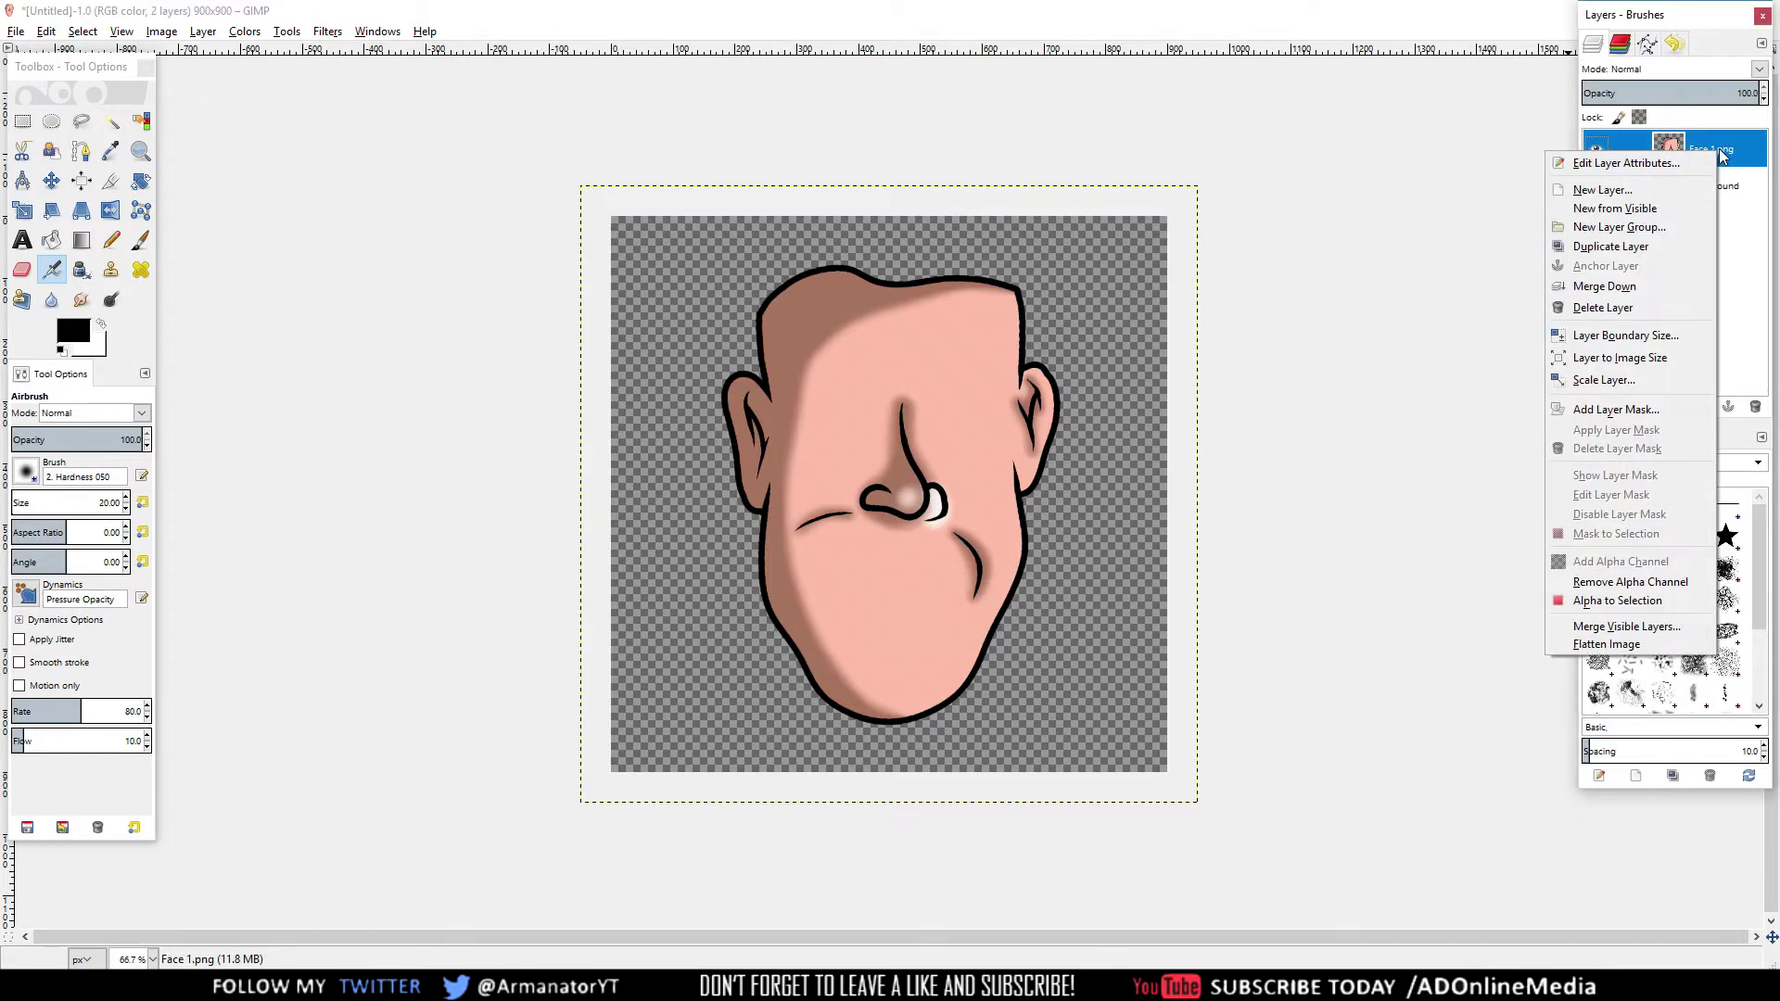
click(1621, 382)
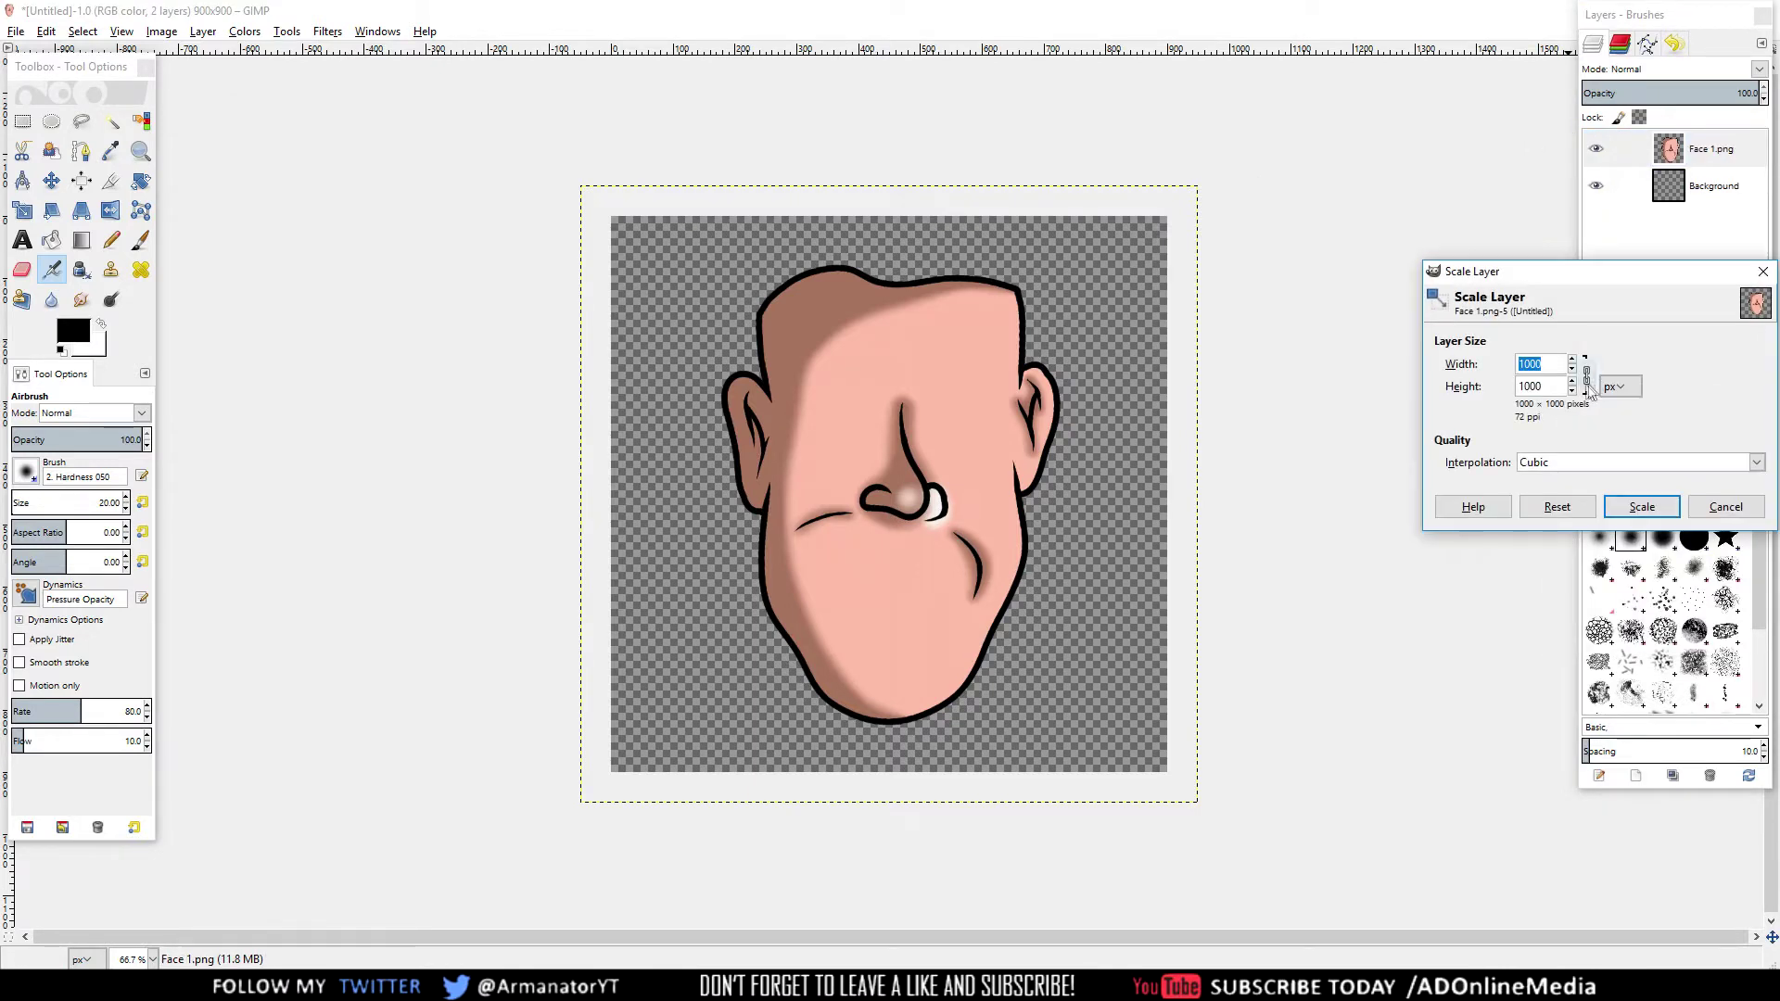
click(1572, 393)
click(1572, 393)
click(1572, 393)
click(1572, 393)
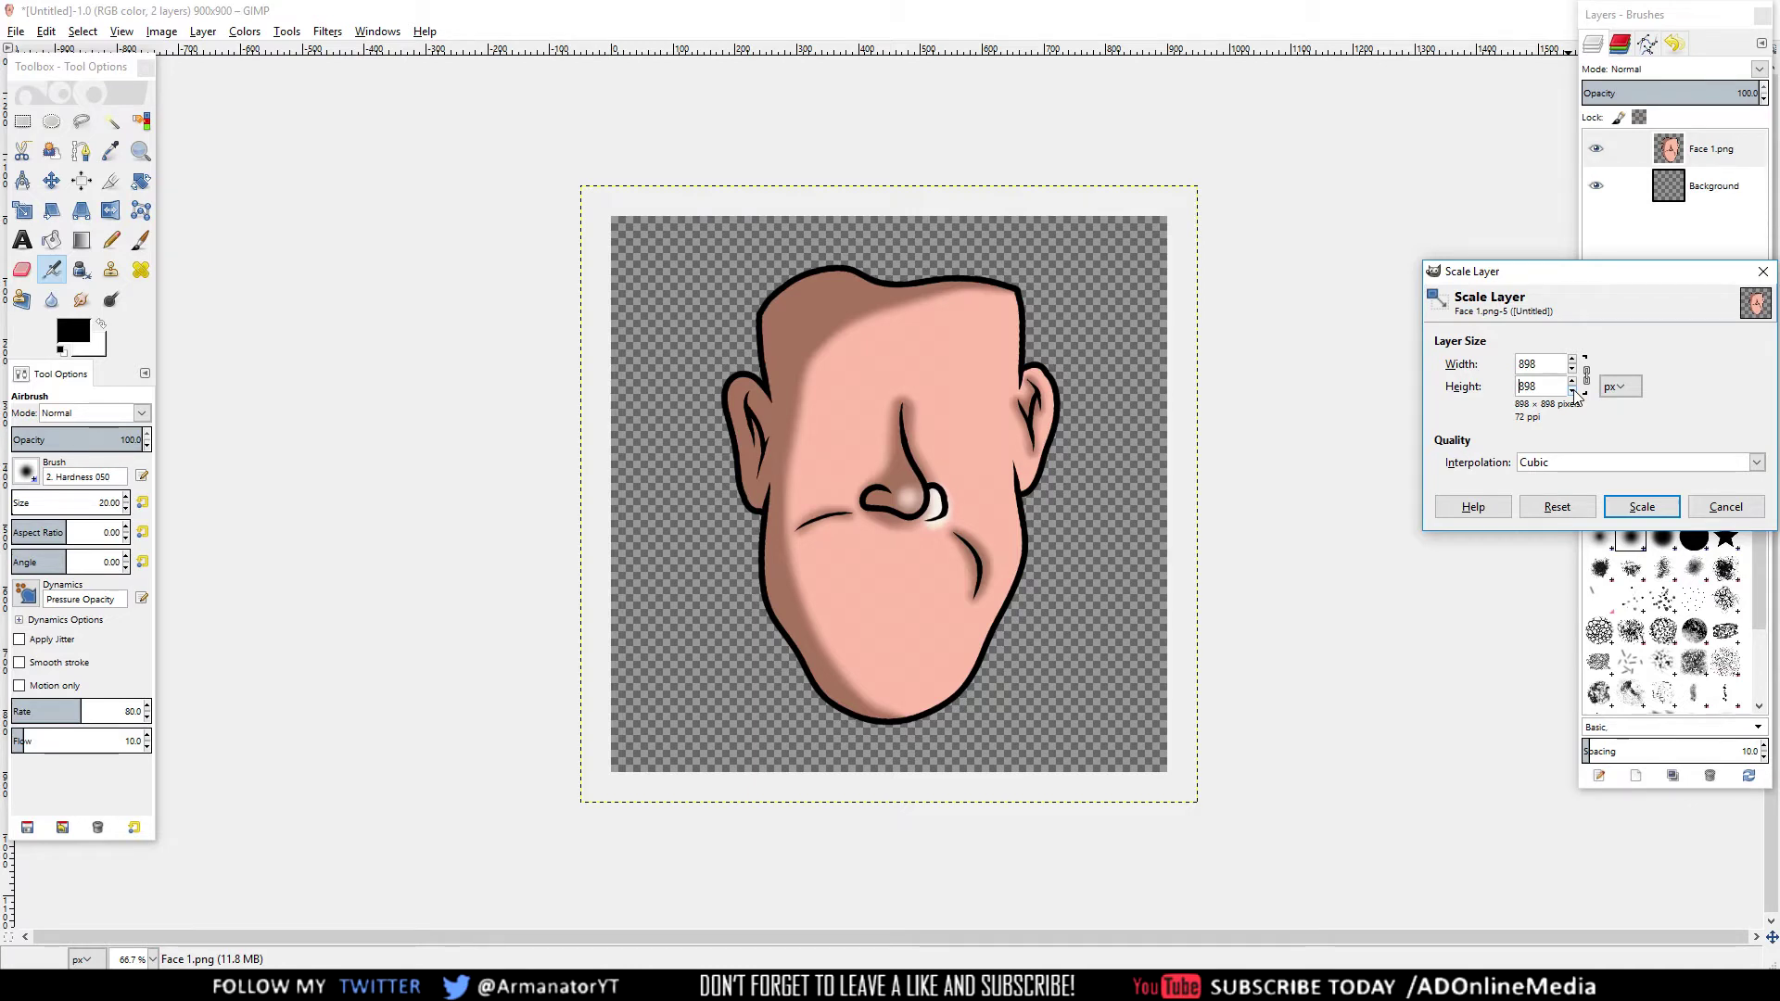
key(Return)
key(m)
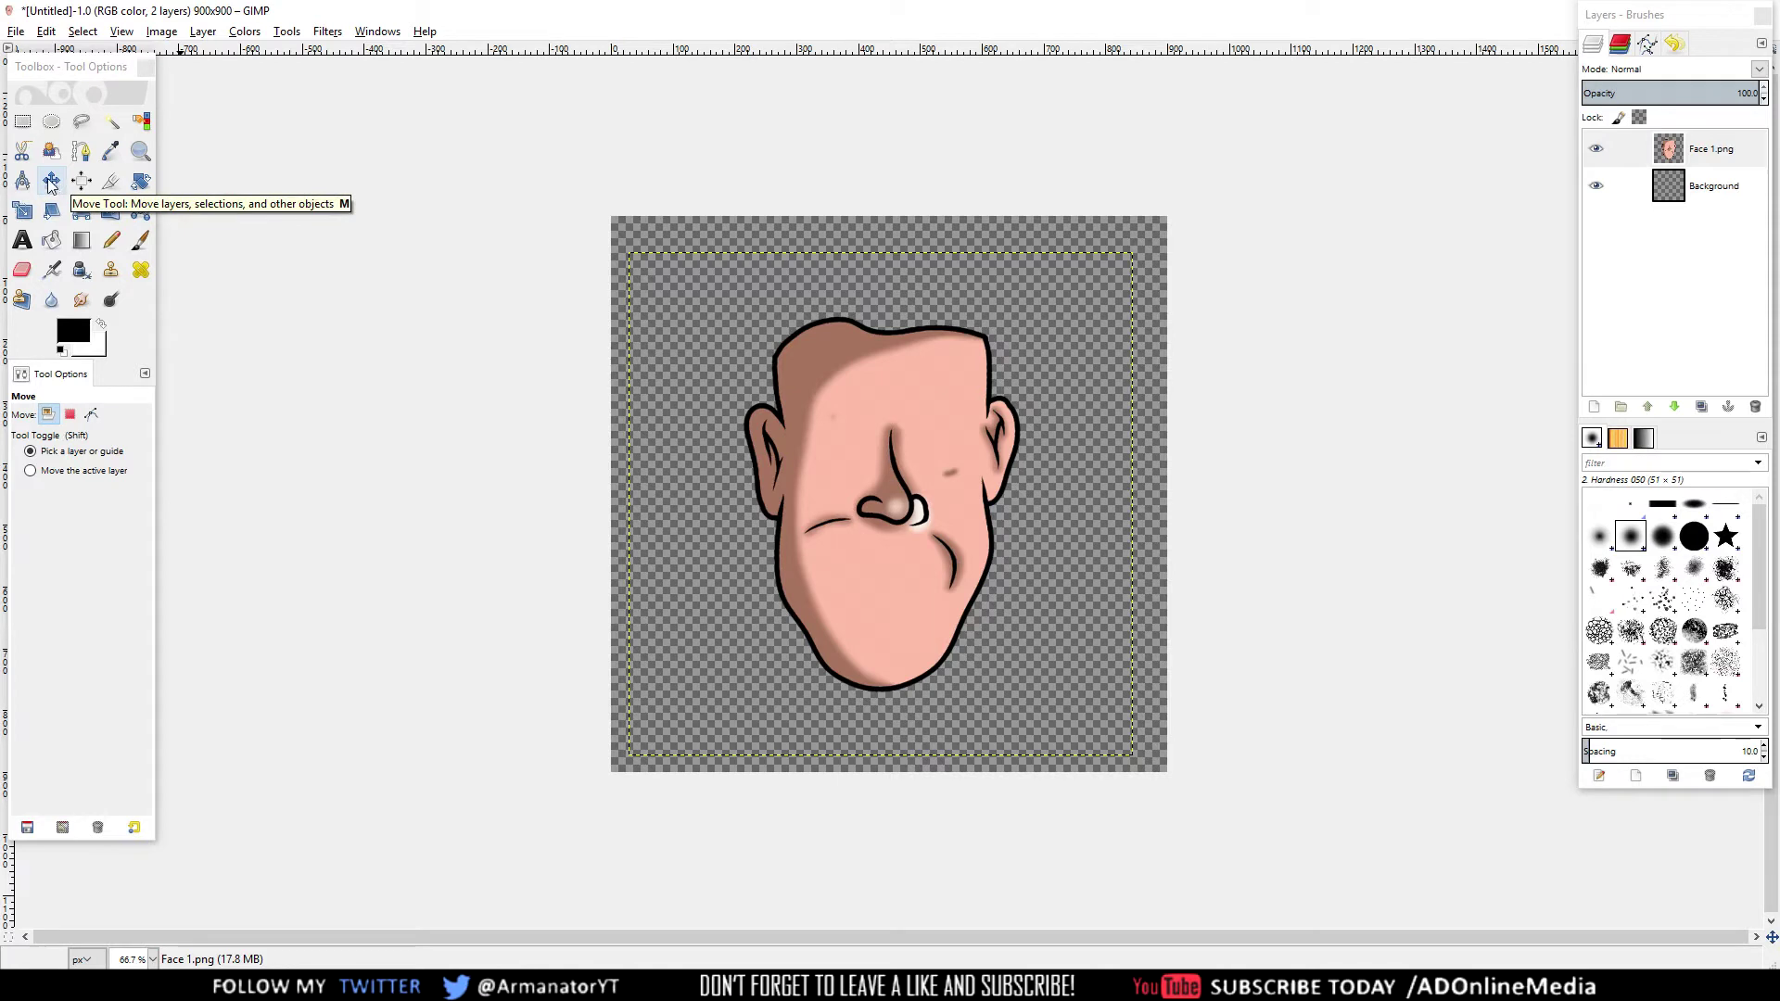
- Nudge the Face 1.png layer slightly on the canvas to reposition the face
drag(888, 406, 892, 413)
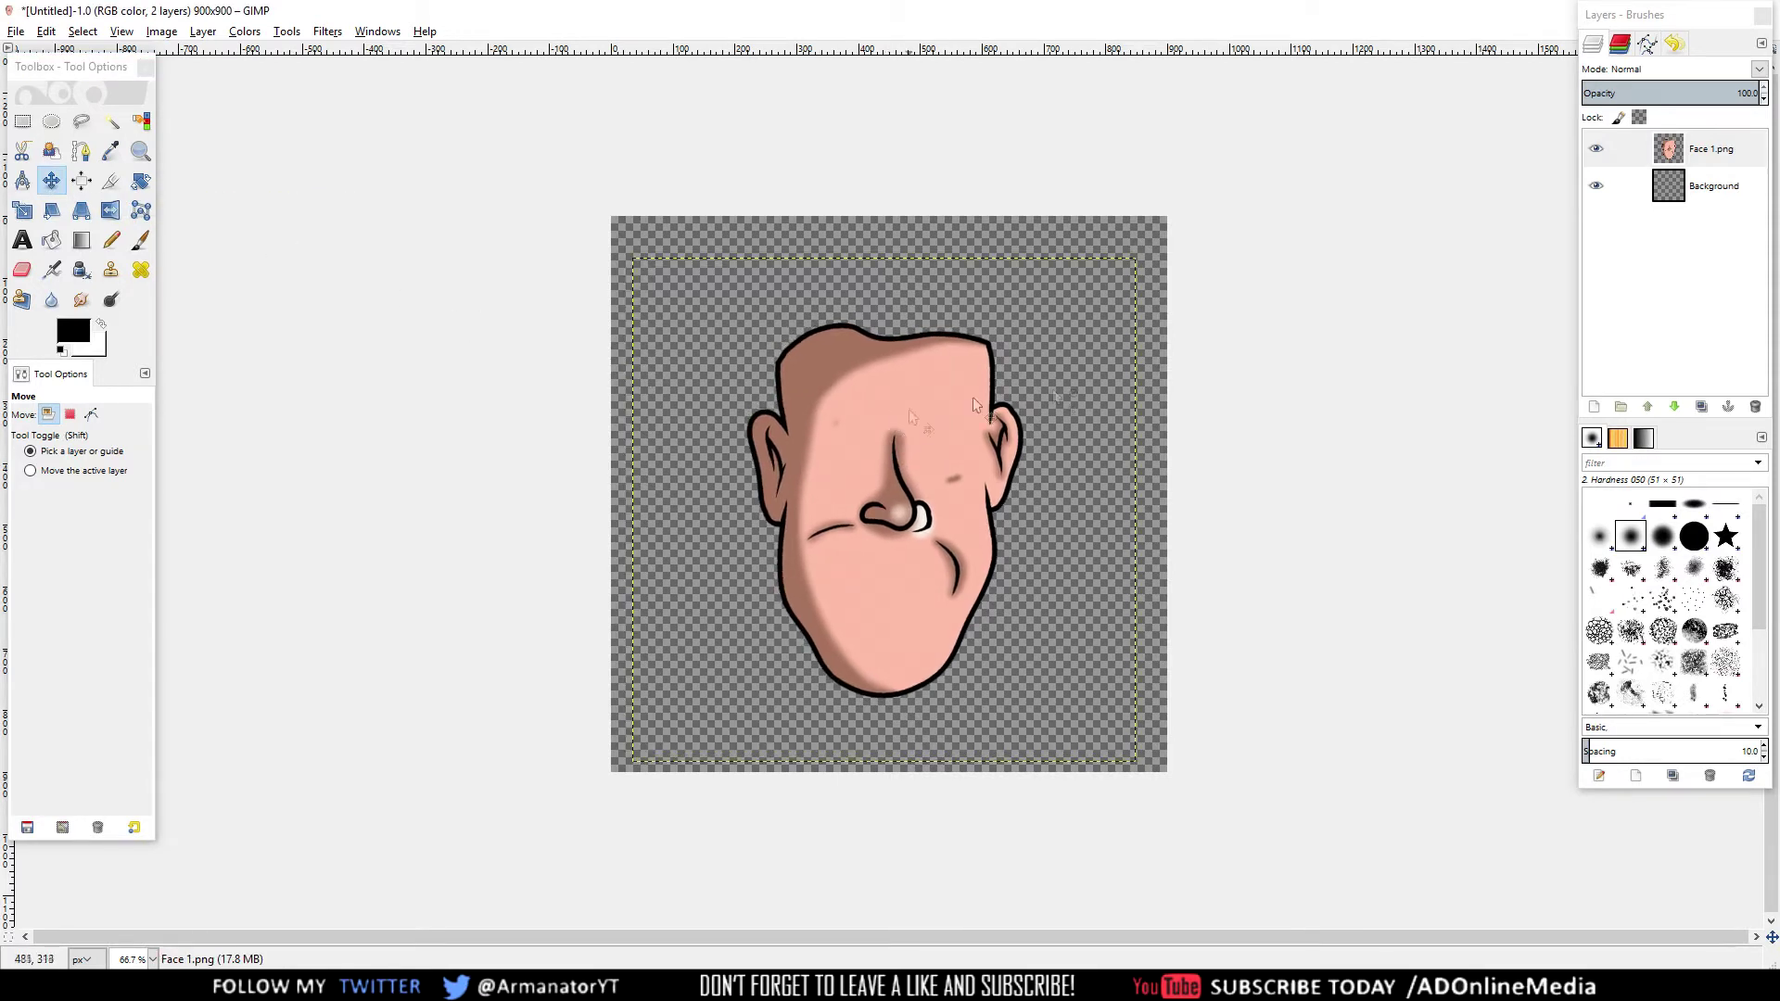
click(1724, 153)
drag(915, 427, 910, 434)
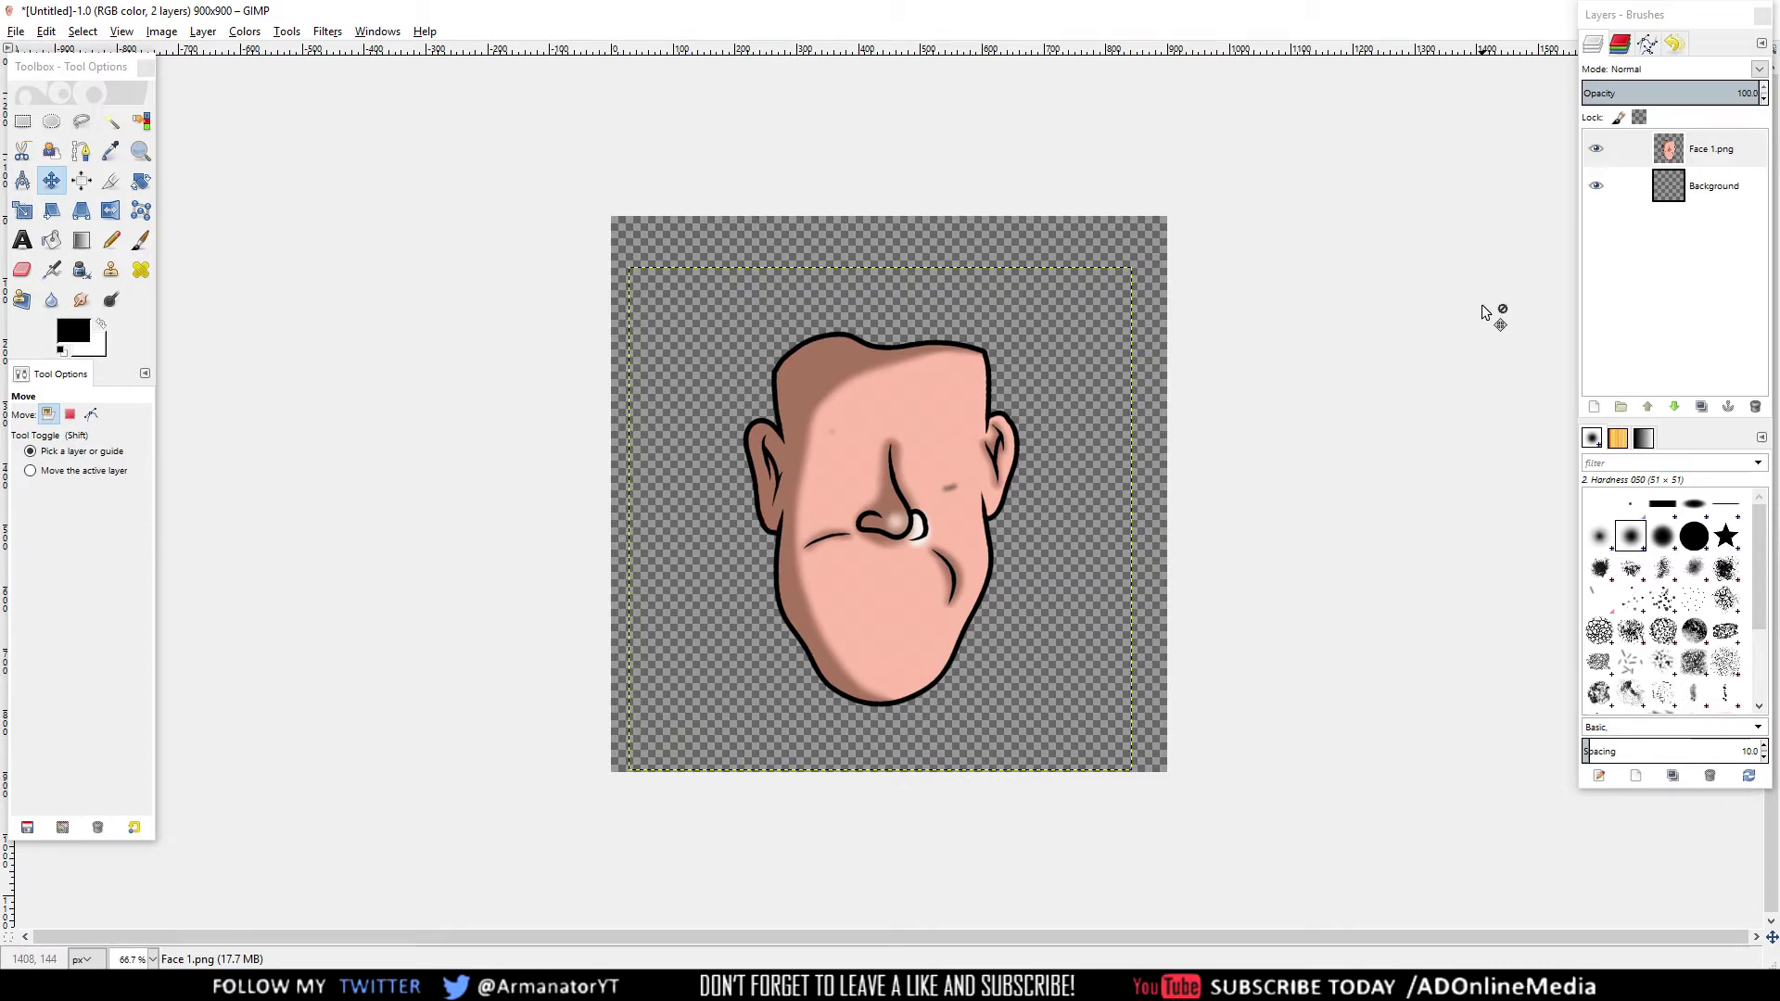
- Bring Eyes blue from the Eyes folder in as a layer and place it over the face
click(250, 984)
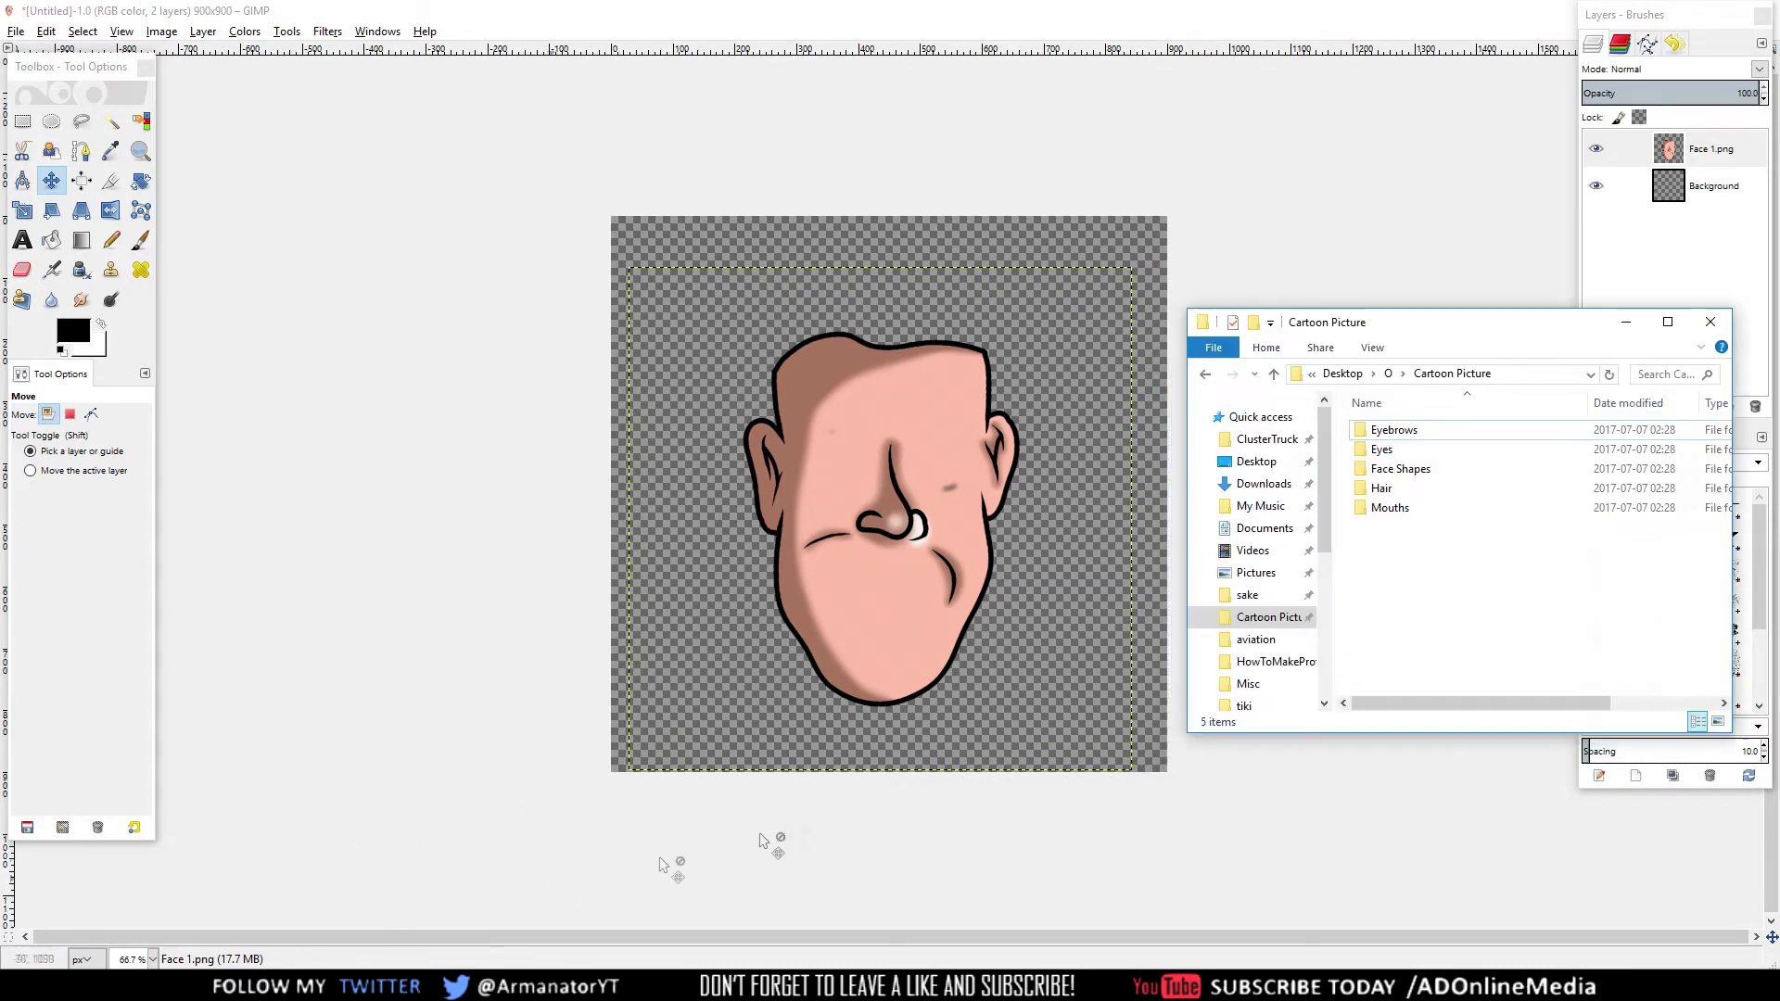
double_click(1395, 449)
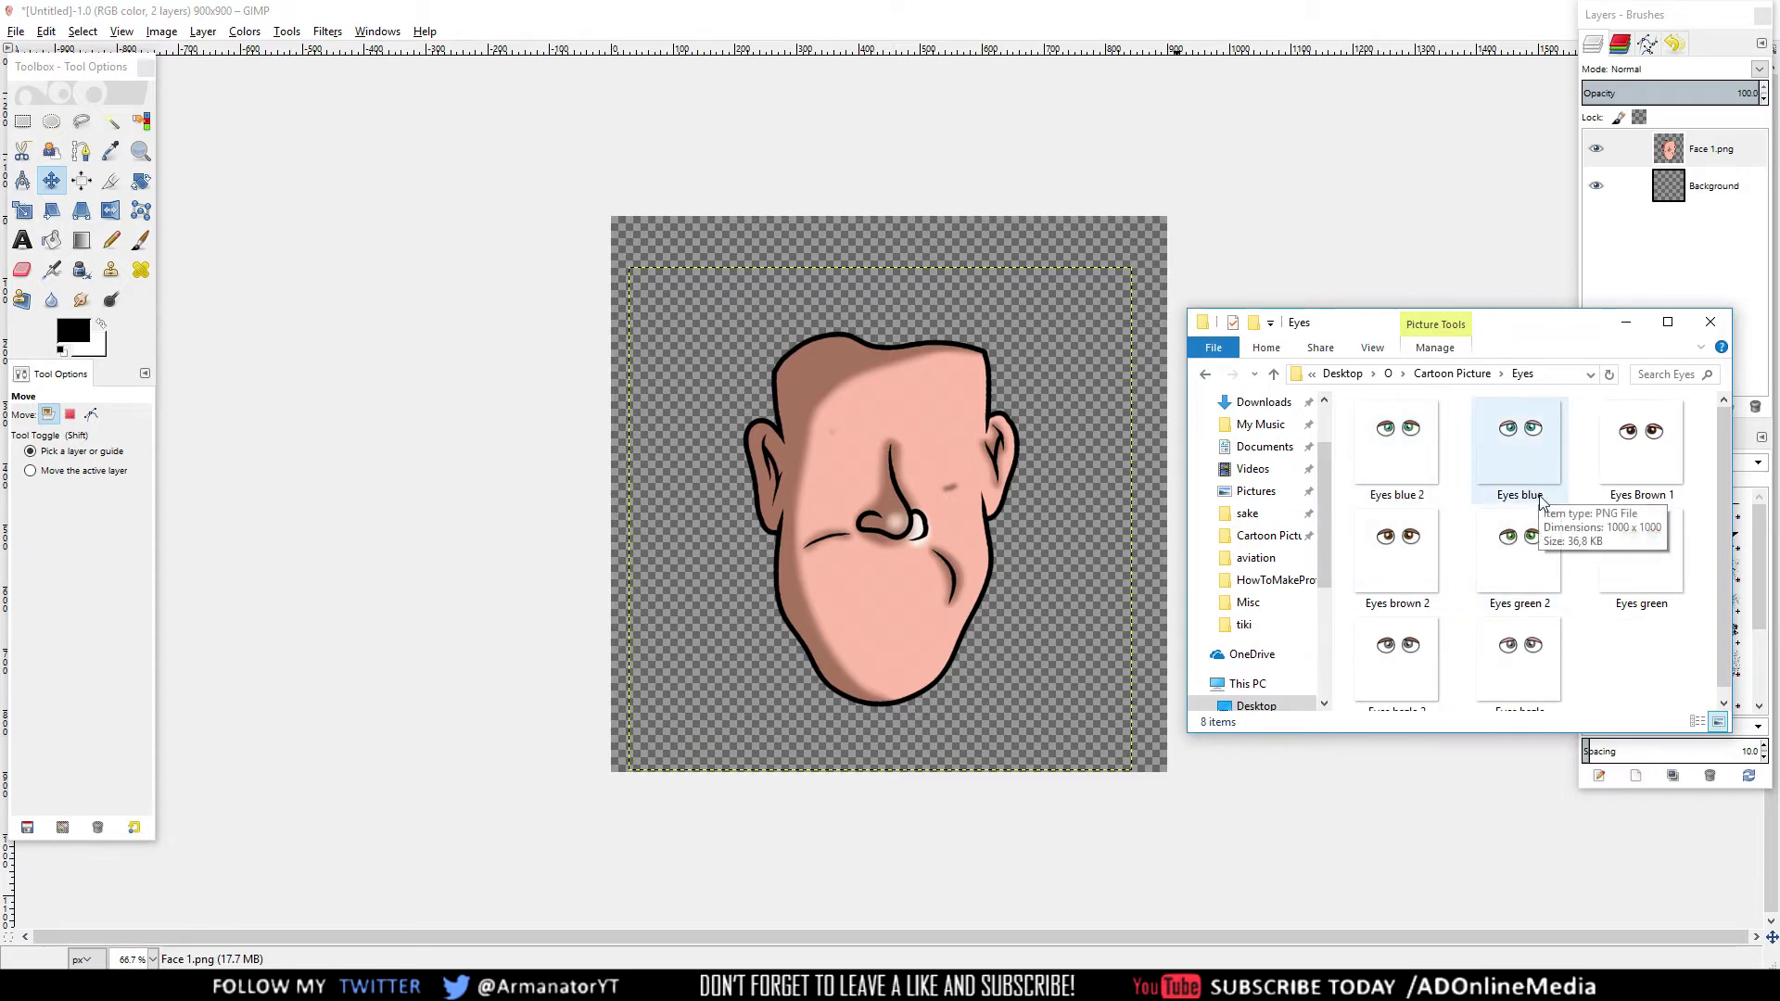
drag(1532, 487, 869, 423)
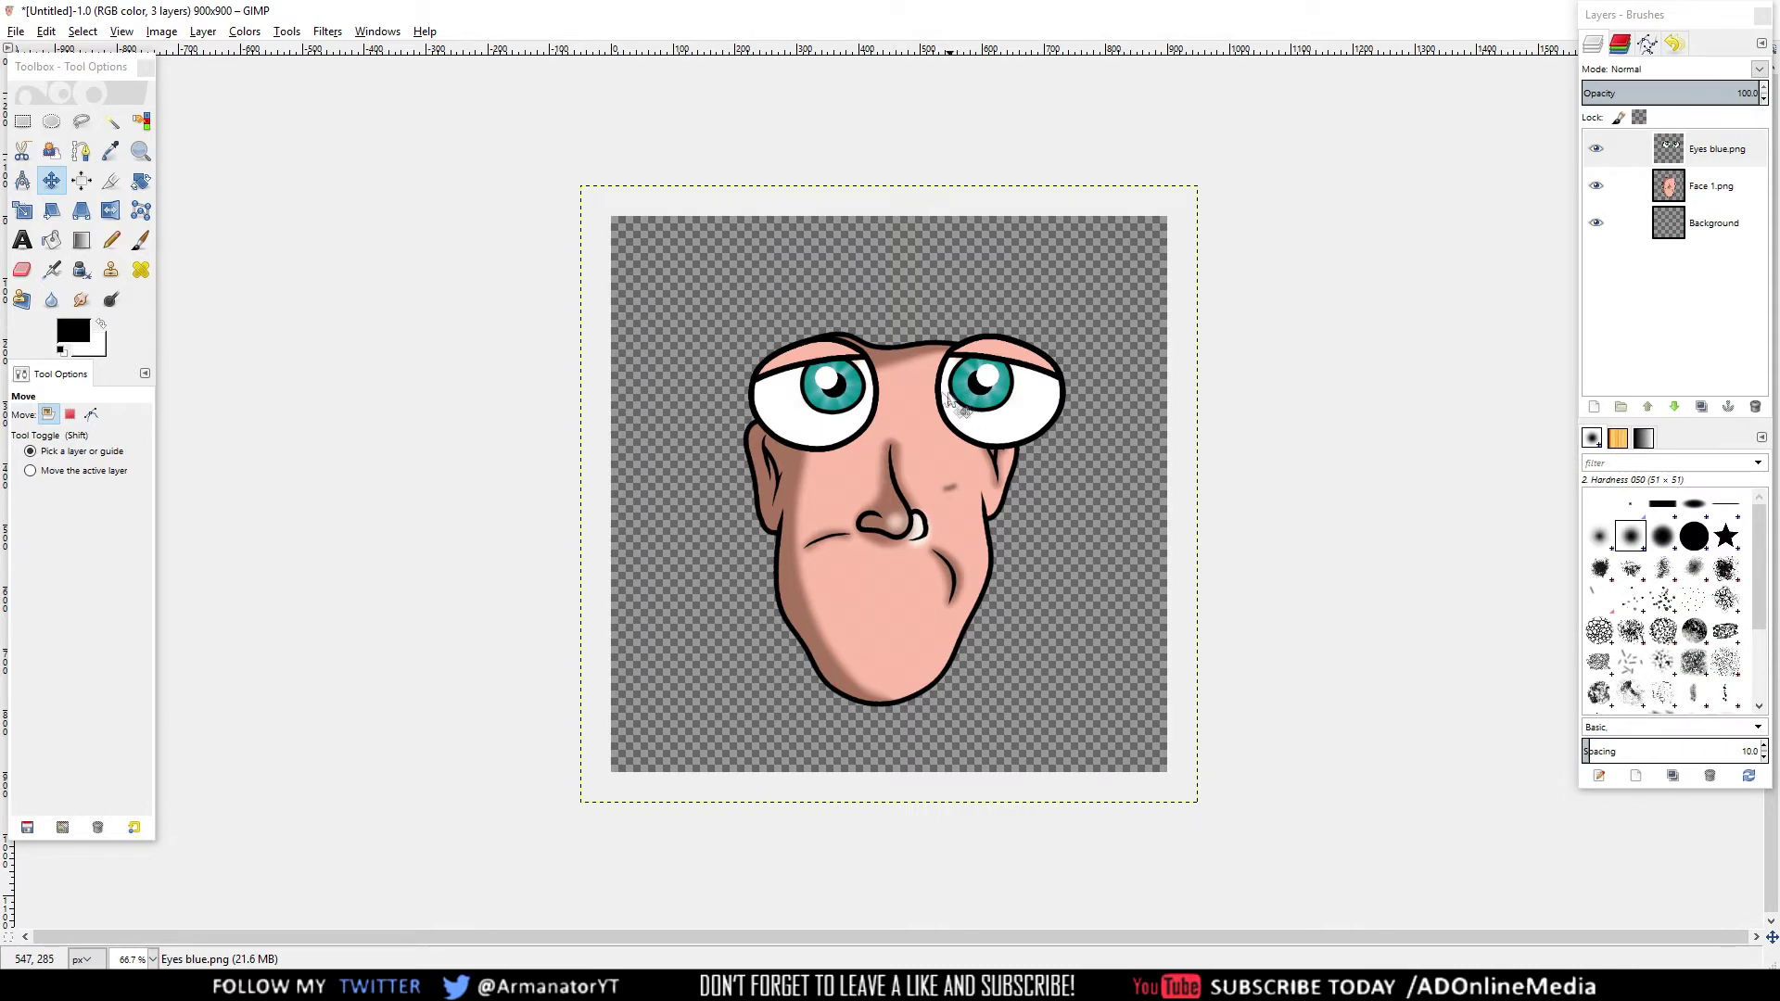
drag(991, 382, 974, 428)
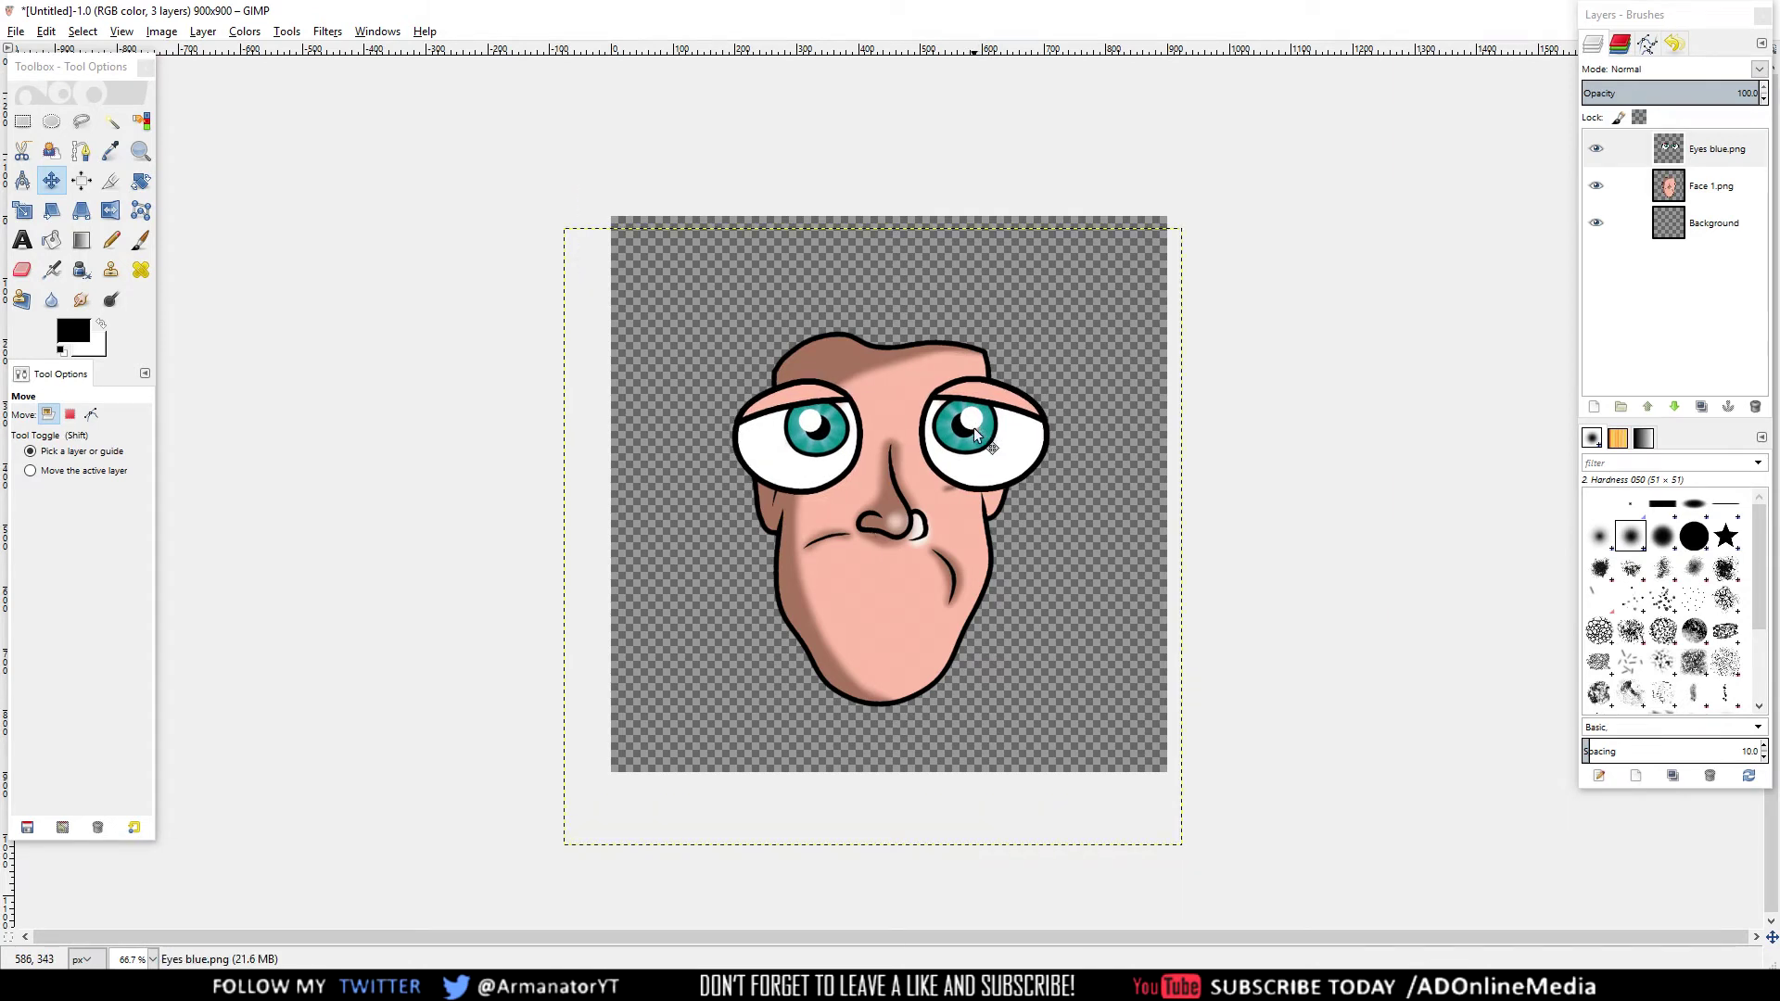
- Rescale the Eyes blue.png layer slightly smaller, then undo that oversized attempt
right_click(1622, 148)
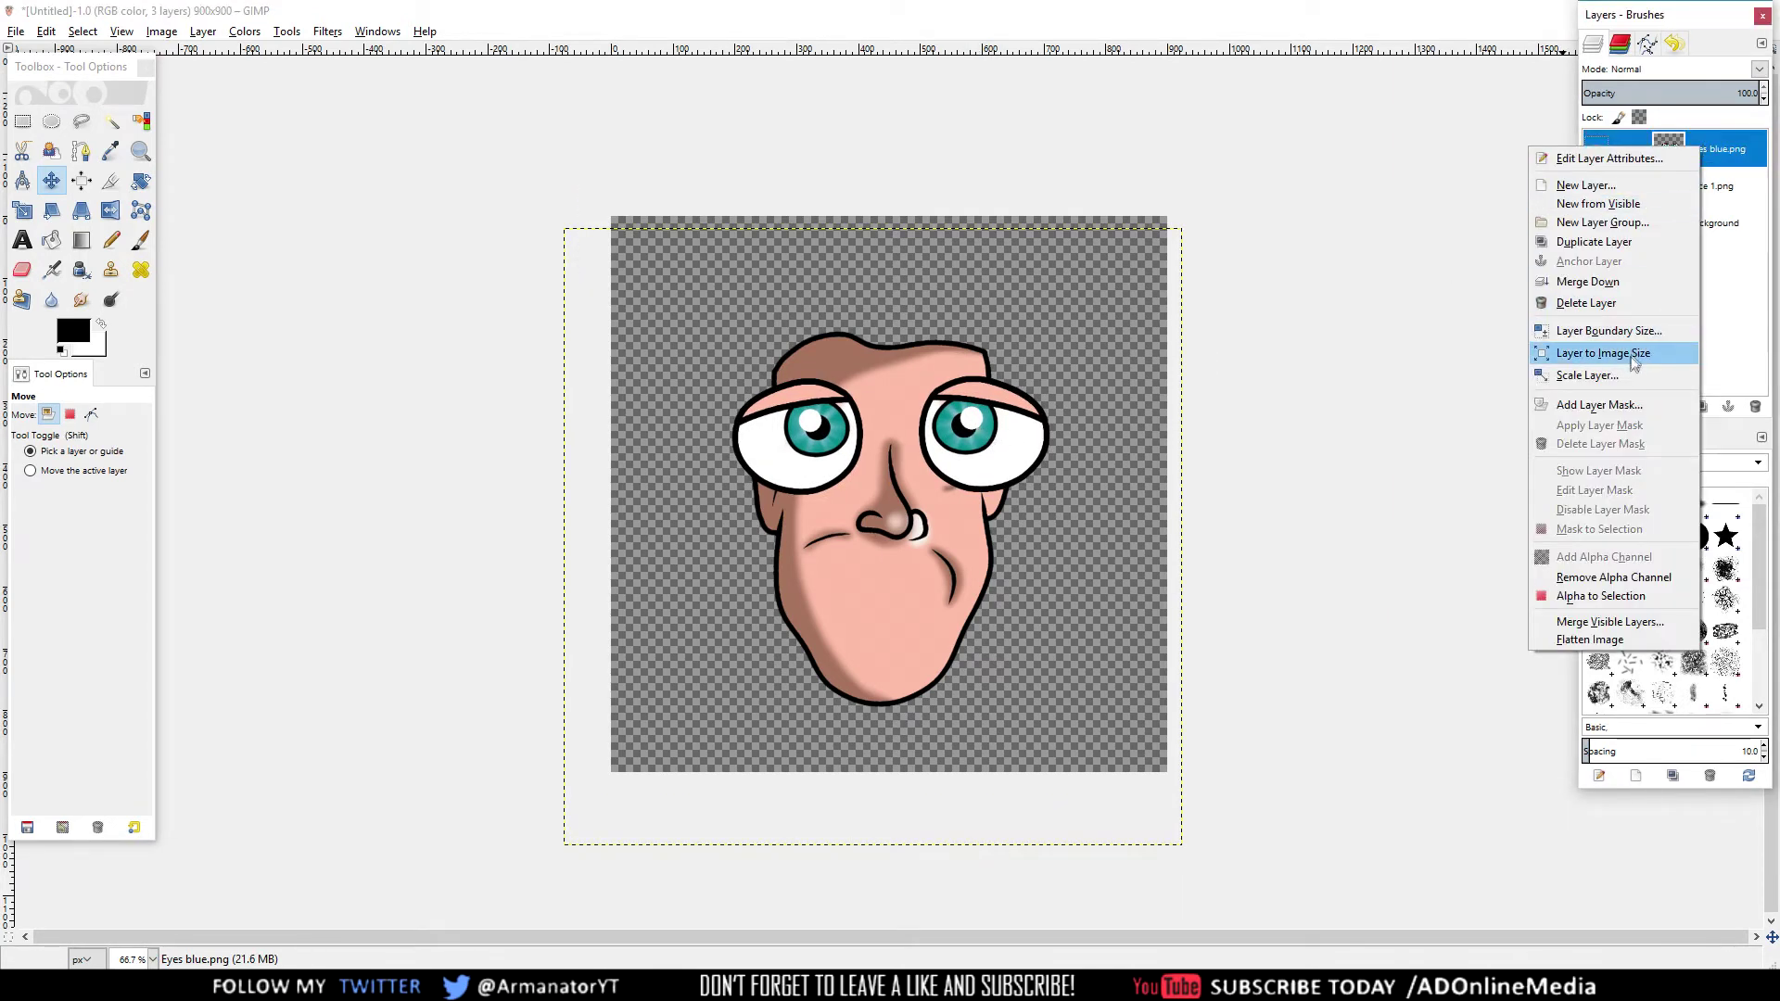
click(1591, 374)
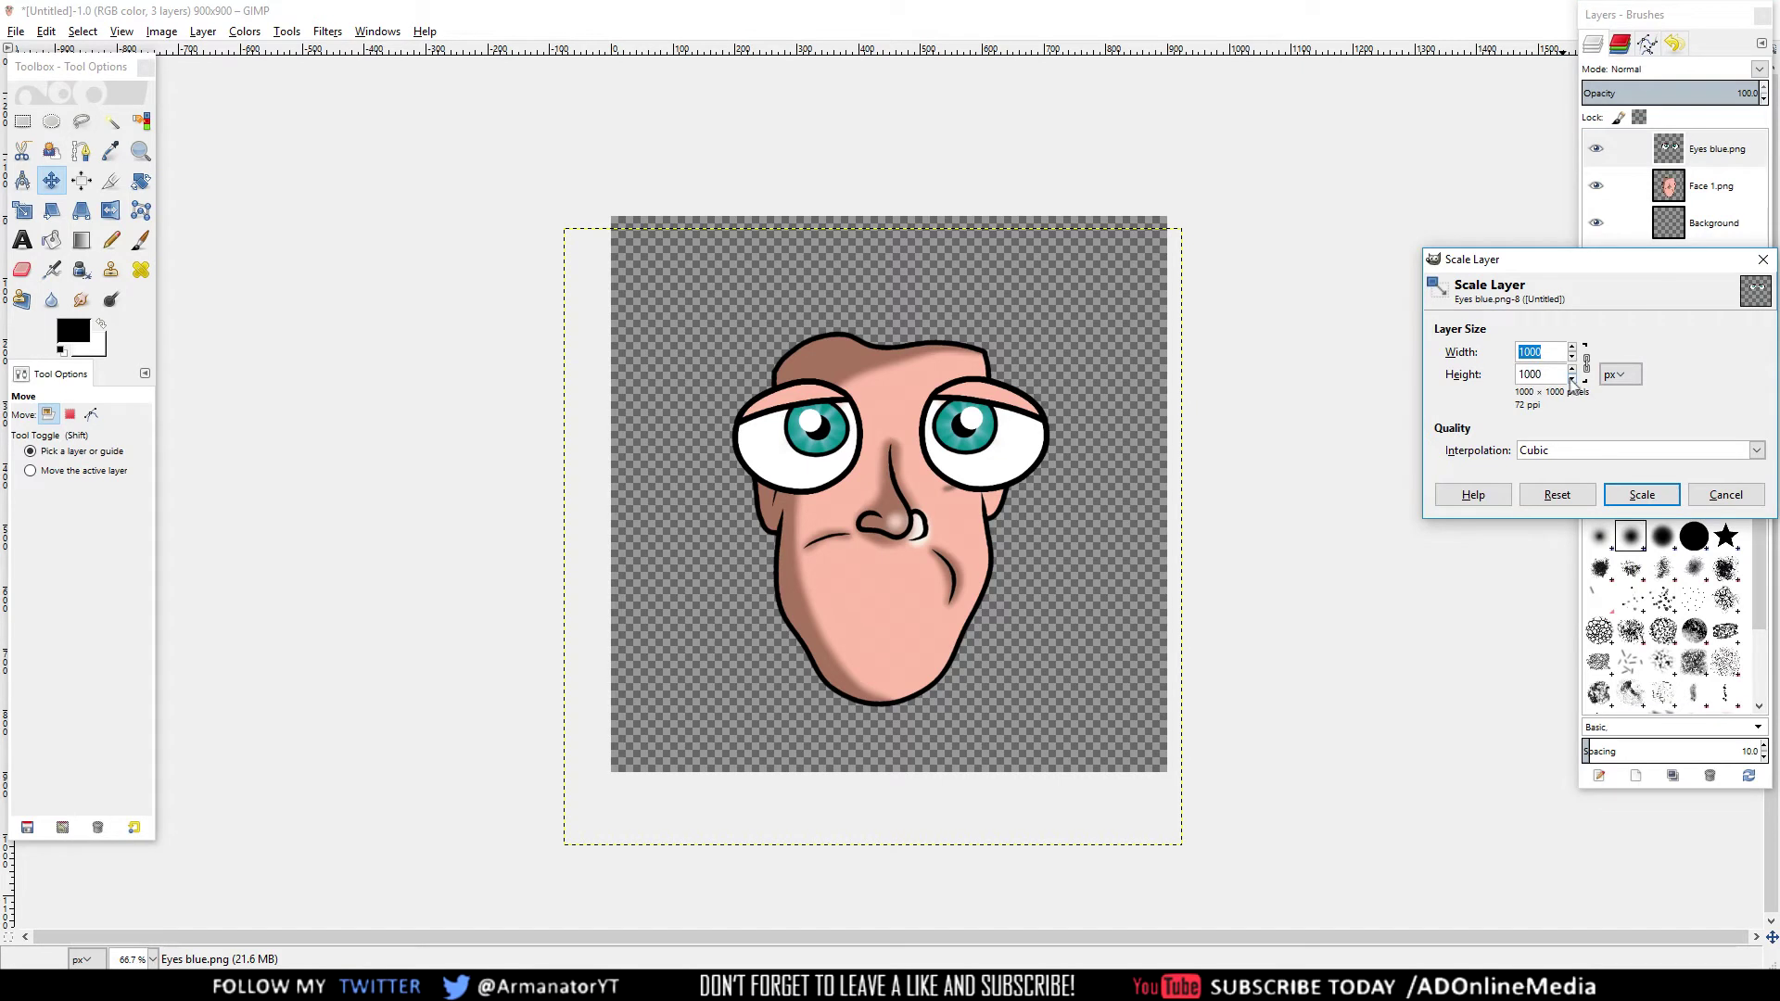
click(1572, 380)
click(1641, 494)
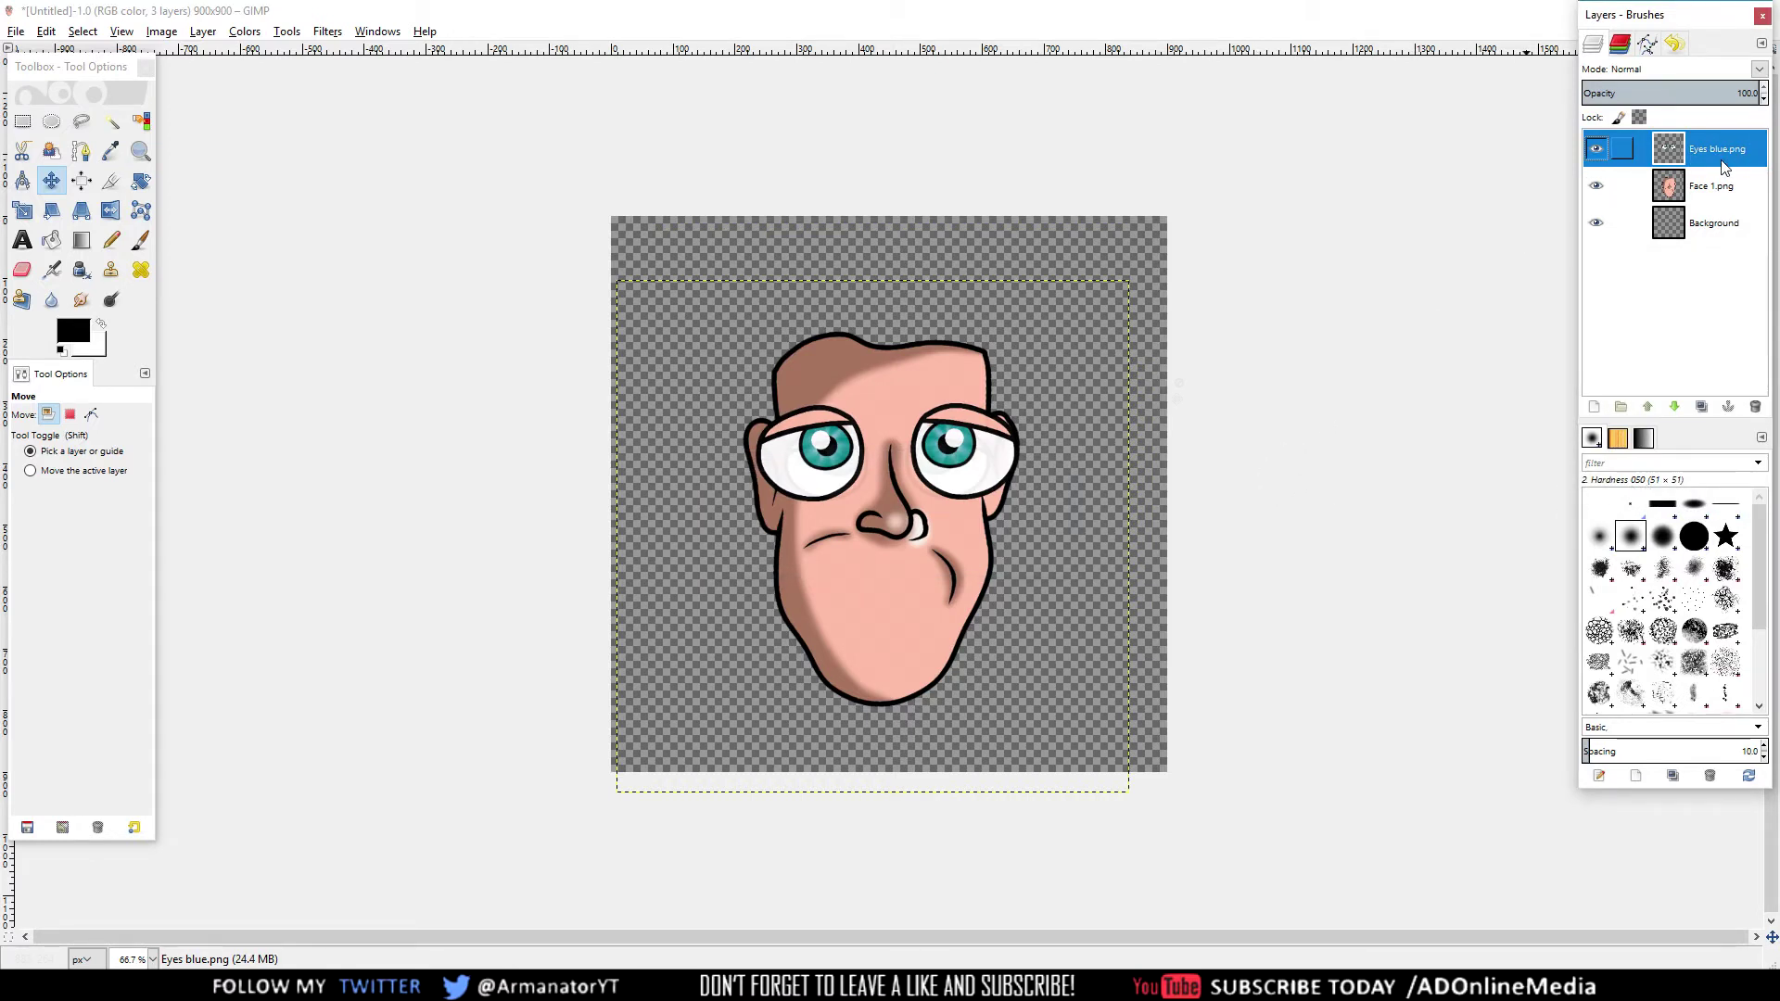
key(ctrl+z)
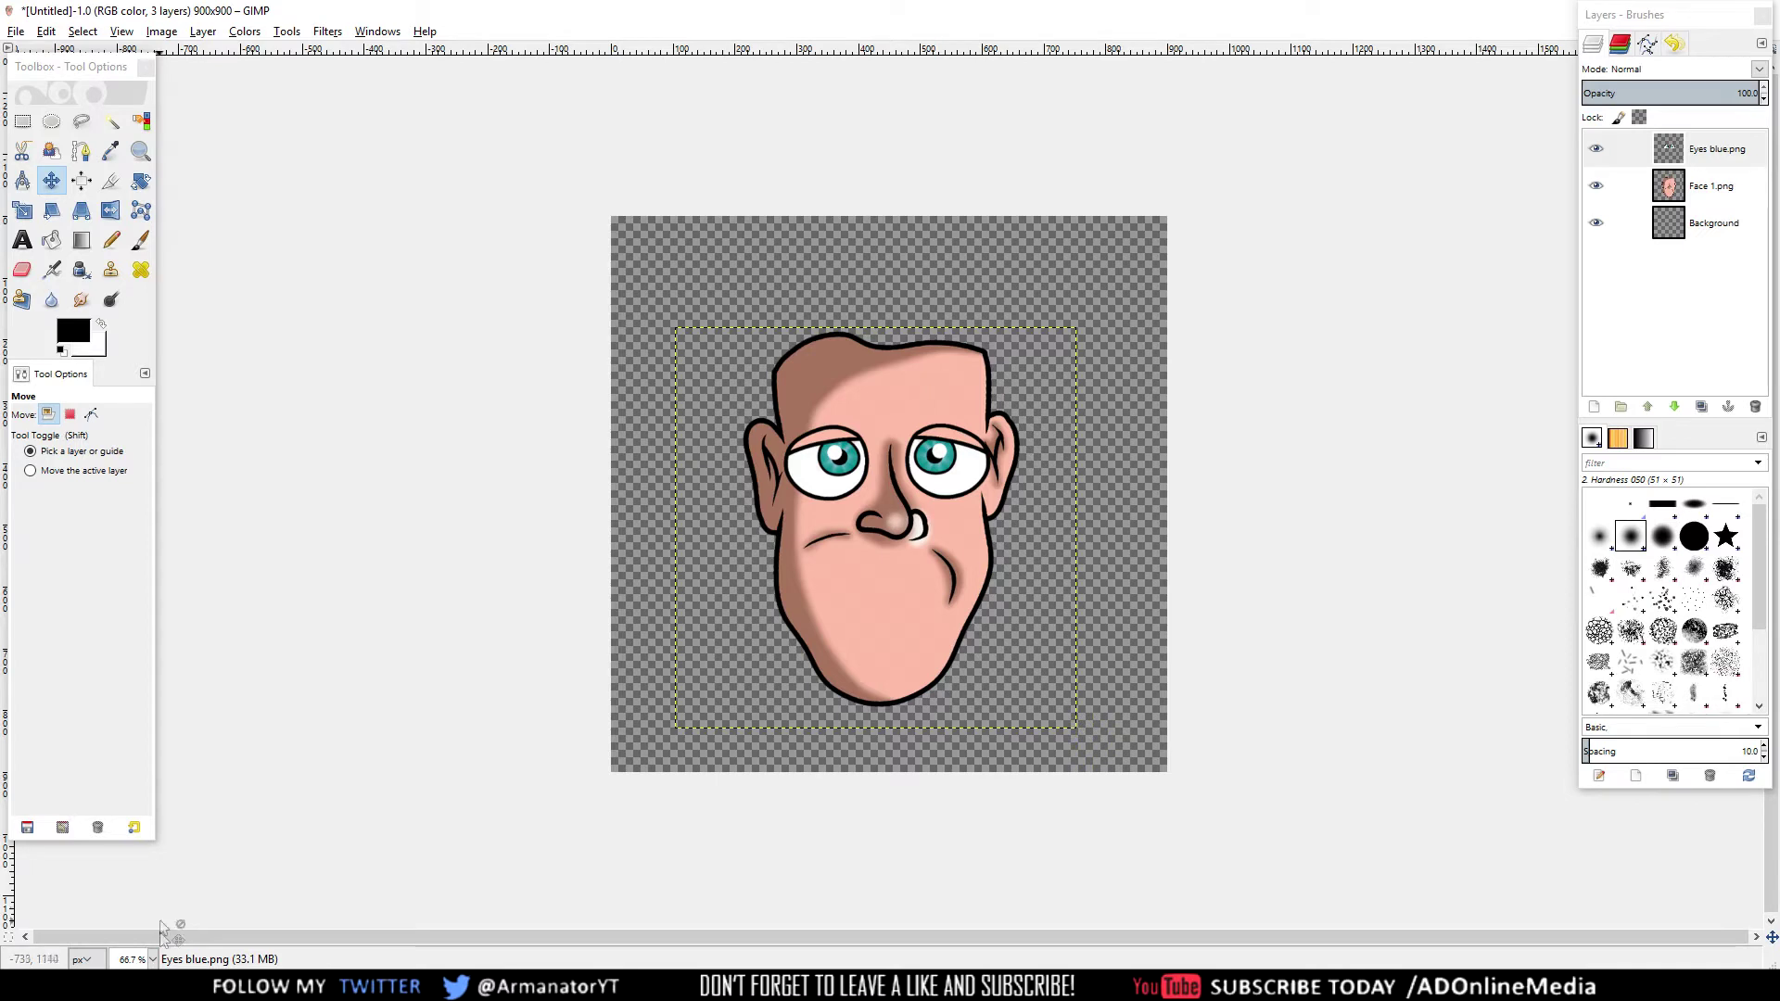
- Open the Mouths folder and drop Mouth 2 onto the face as a new layer
click(172, 982)
click(1465, 374)
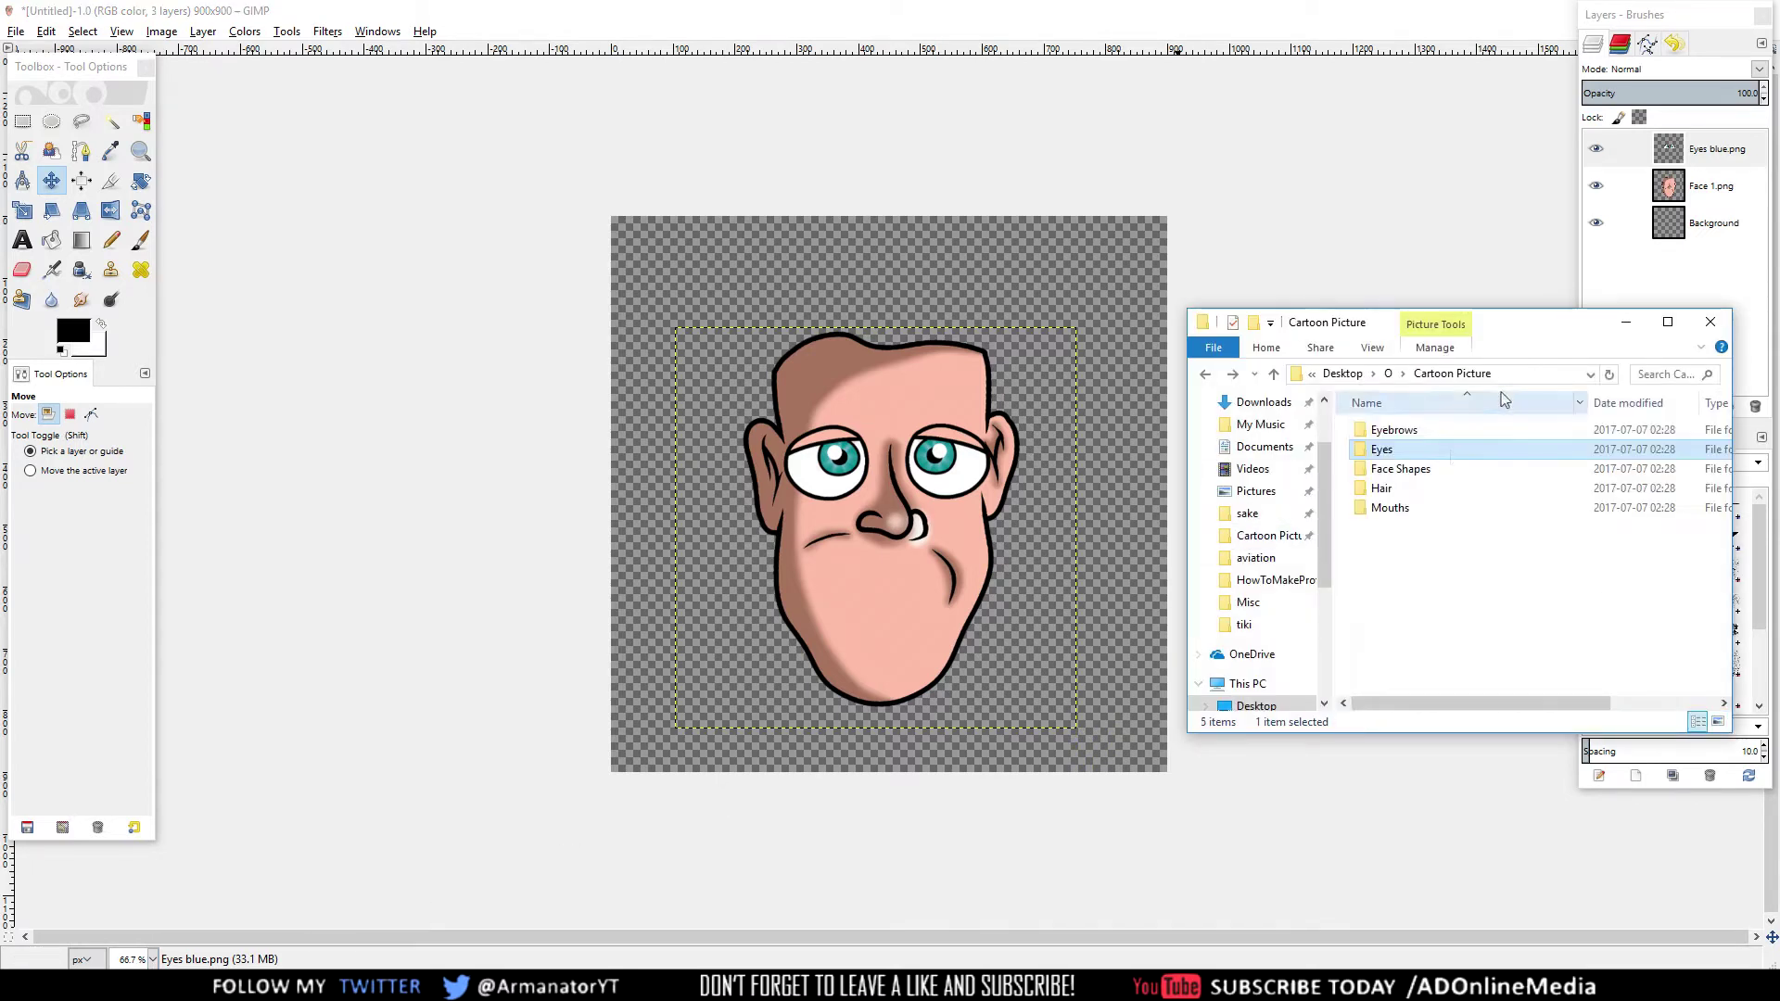
double_click(1390, 506)
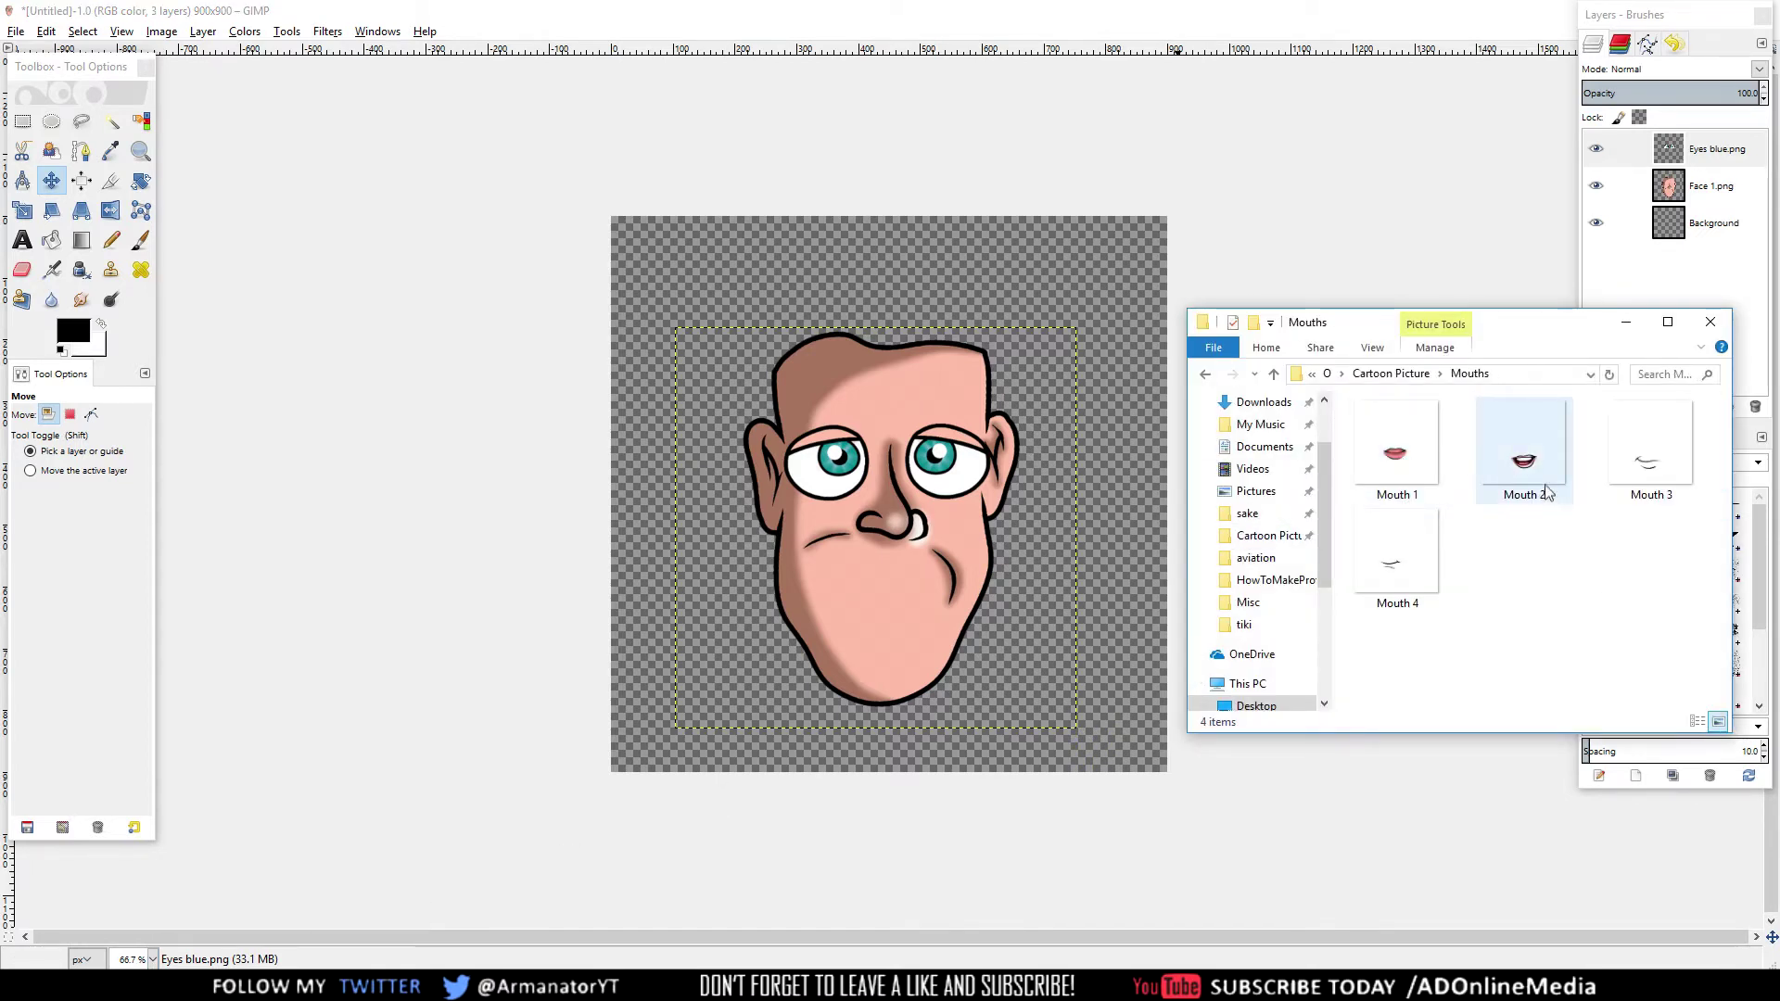
drag(1536, 469, 874, 596)
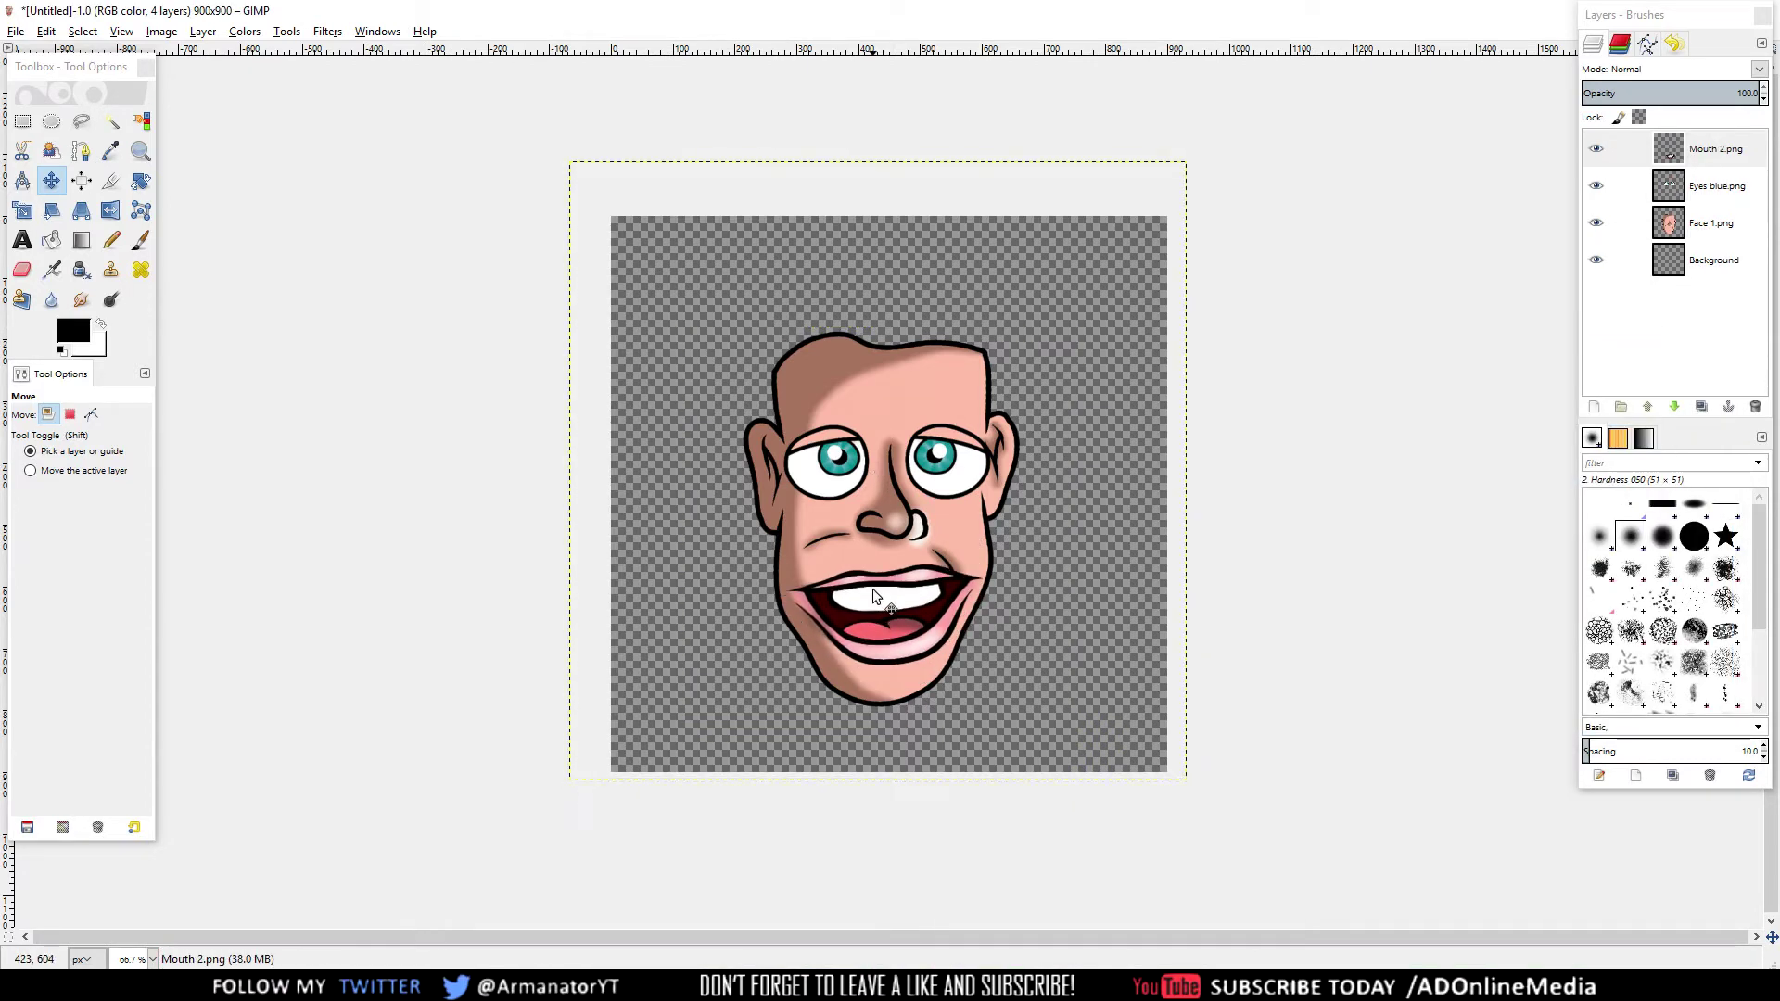
- Scale the Mouth 2.png layer down from 782 to 619 px and move it lower
right_click(1699, 157)
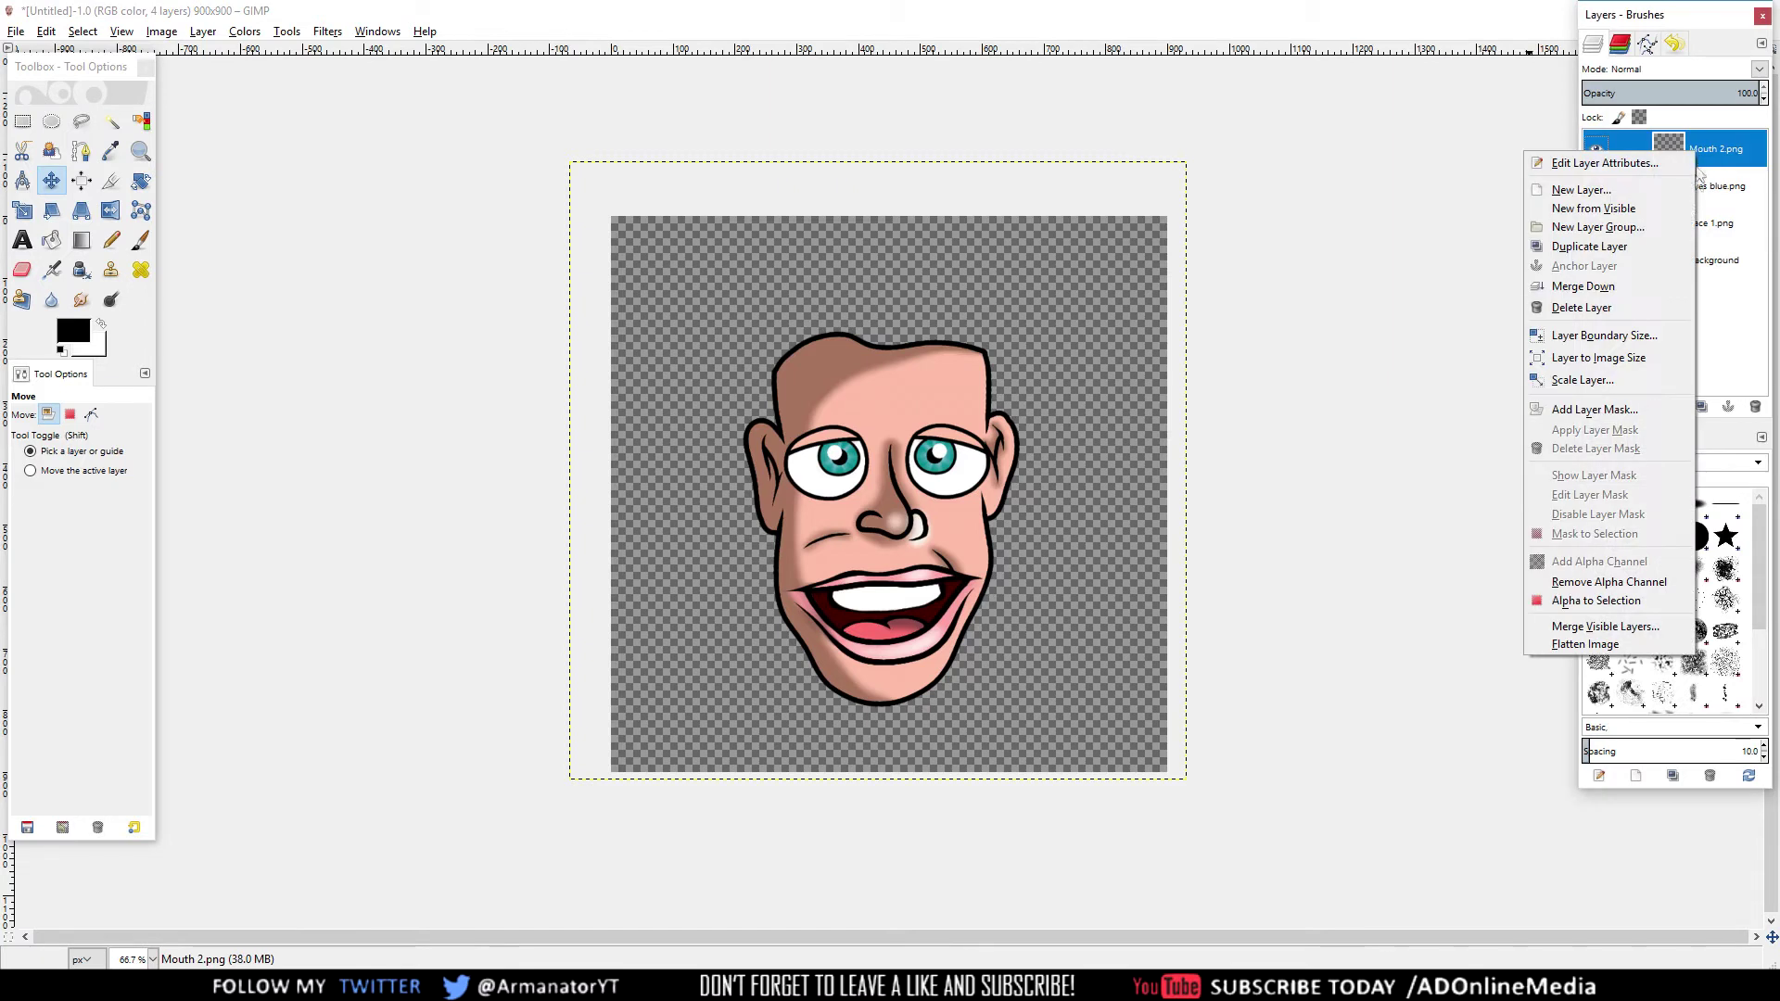
click(1612, 388)
text(782)
key(Tab)
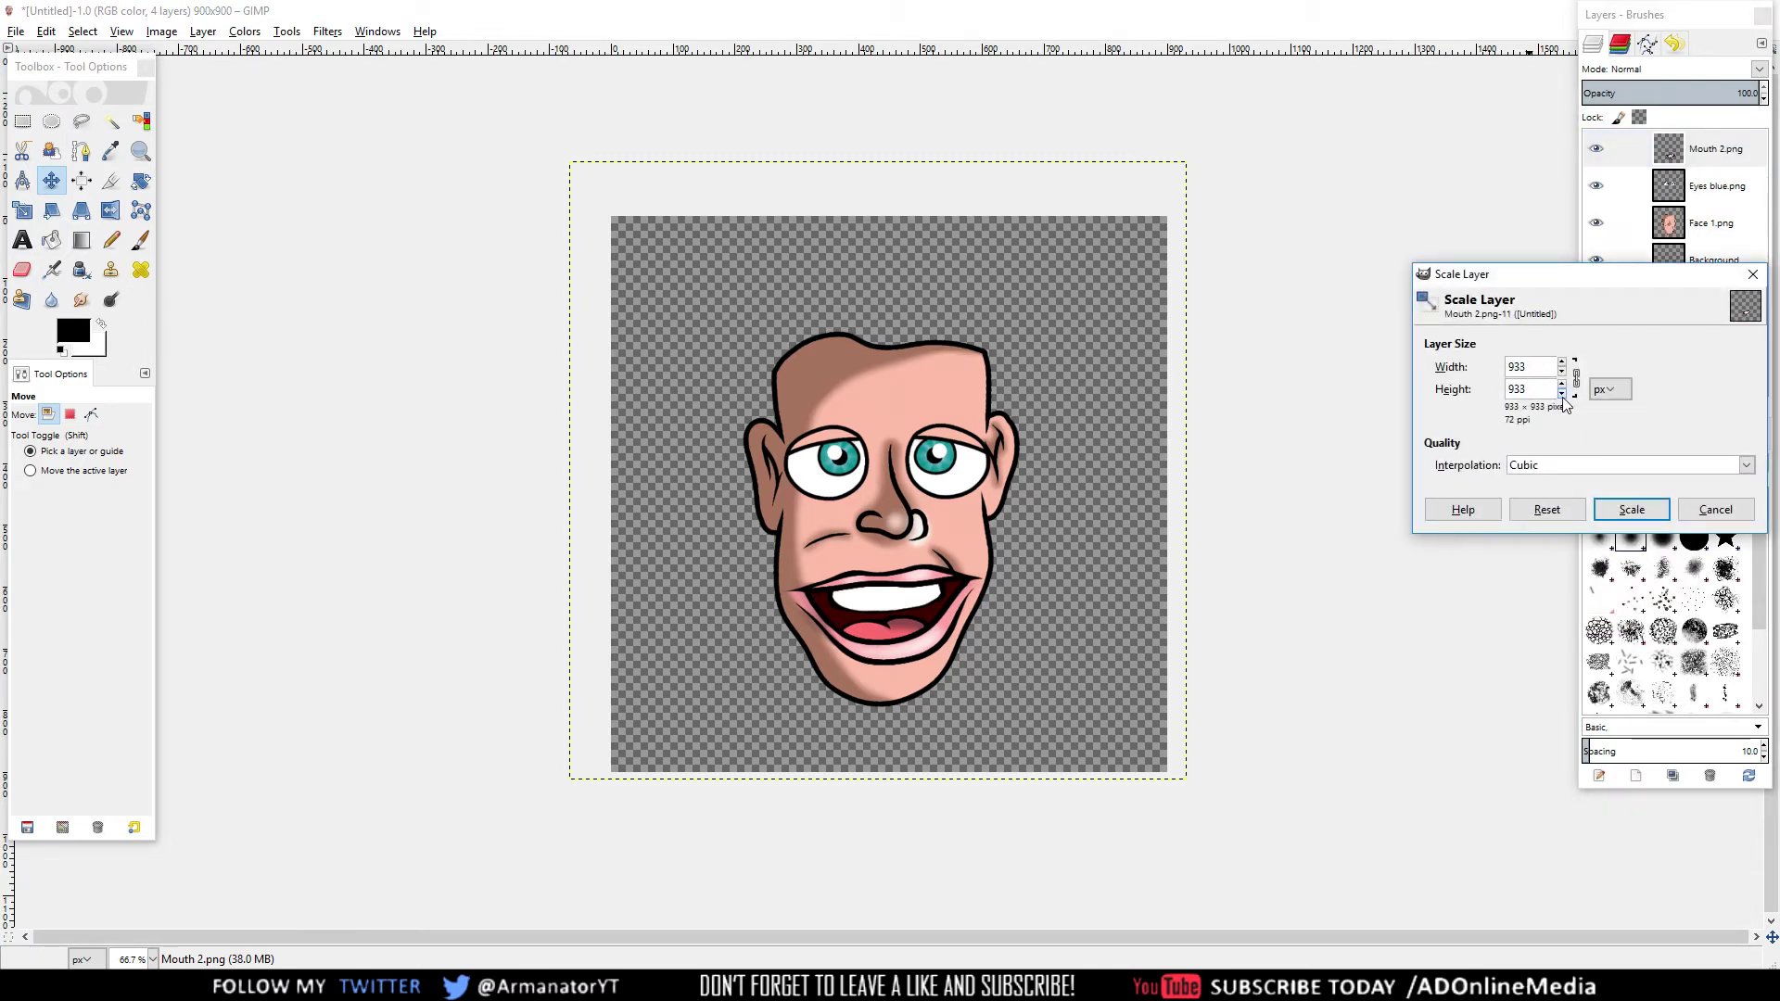
click(1562, 394)
click(1619, 510)
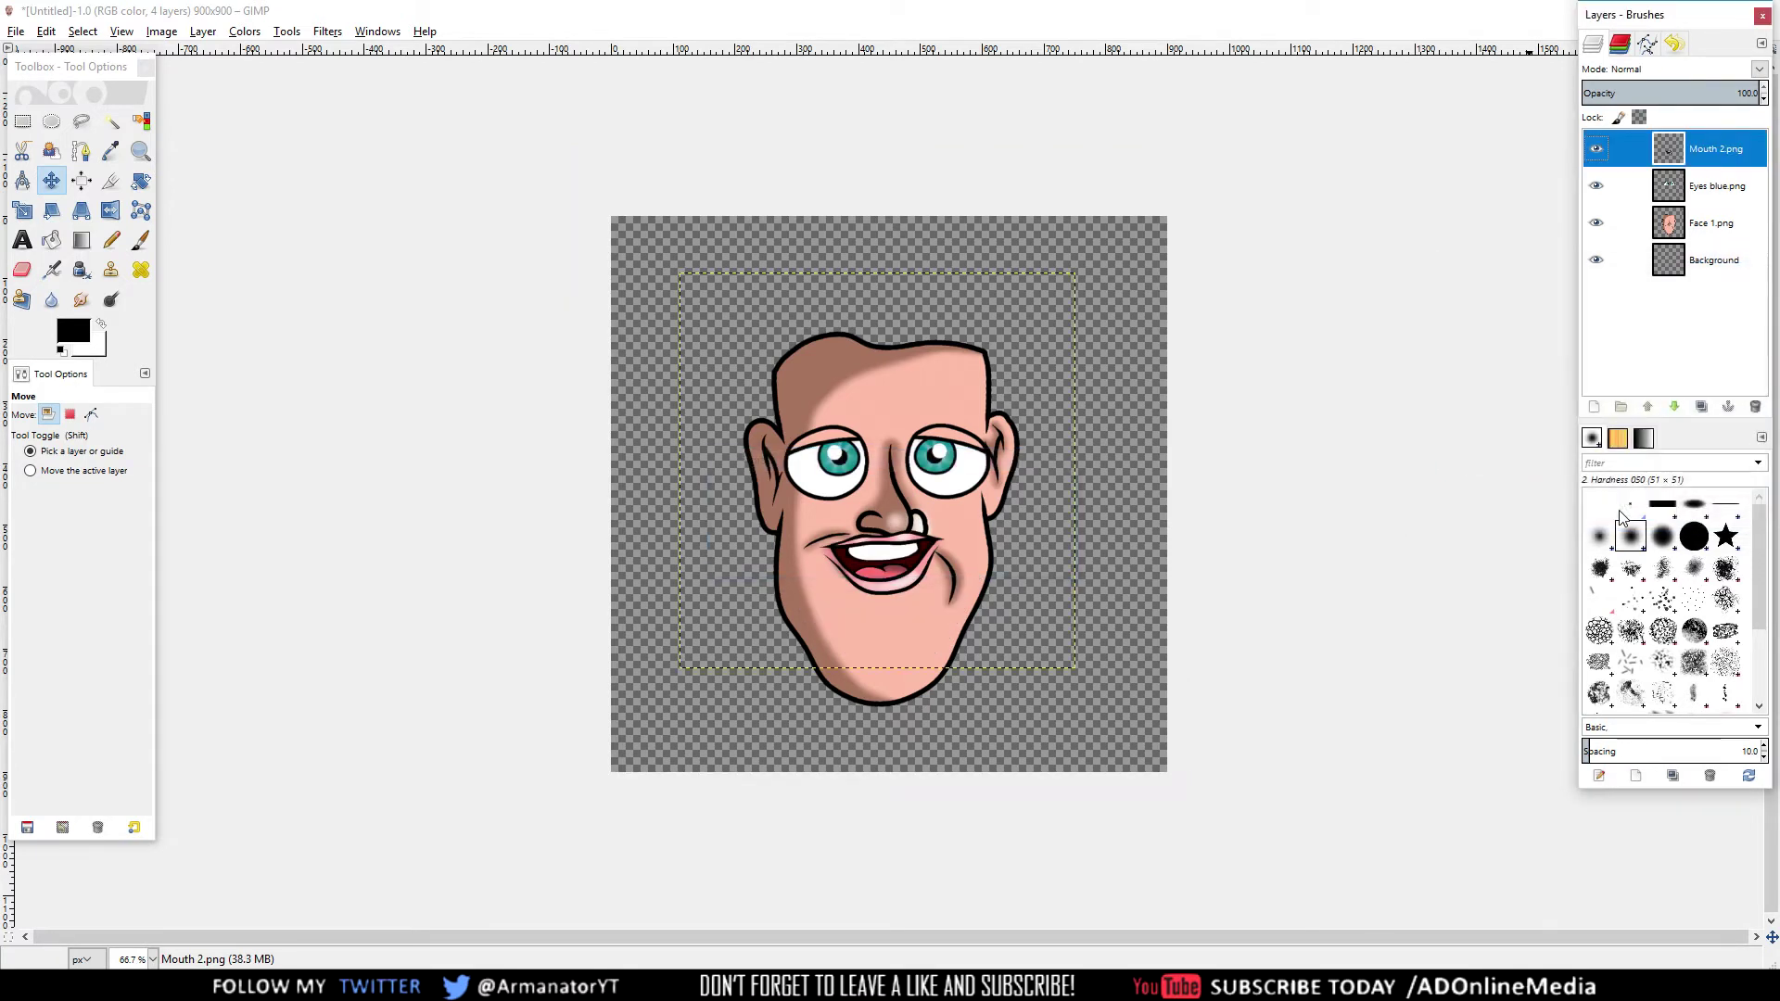
drag(899, 554, 906, 598)
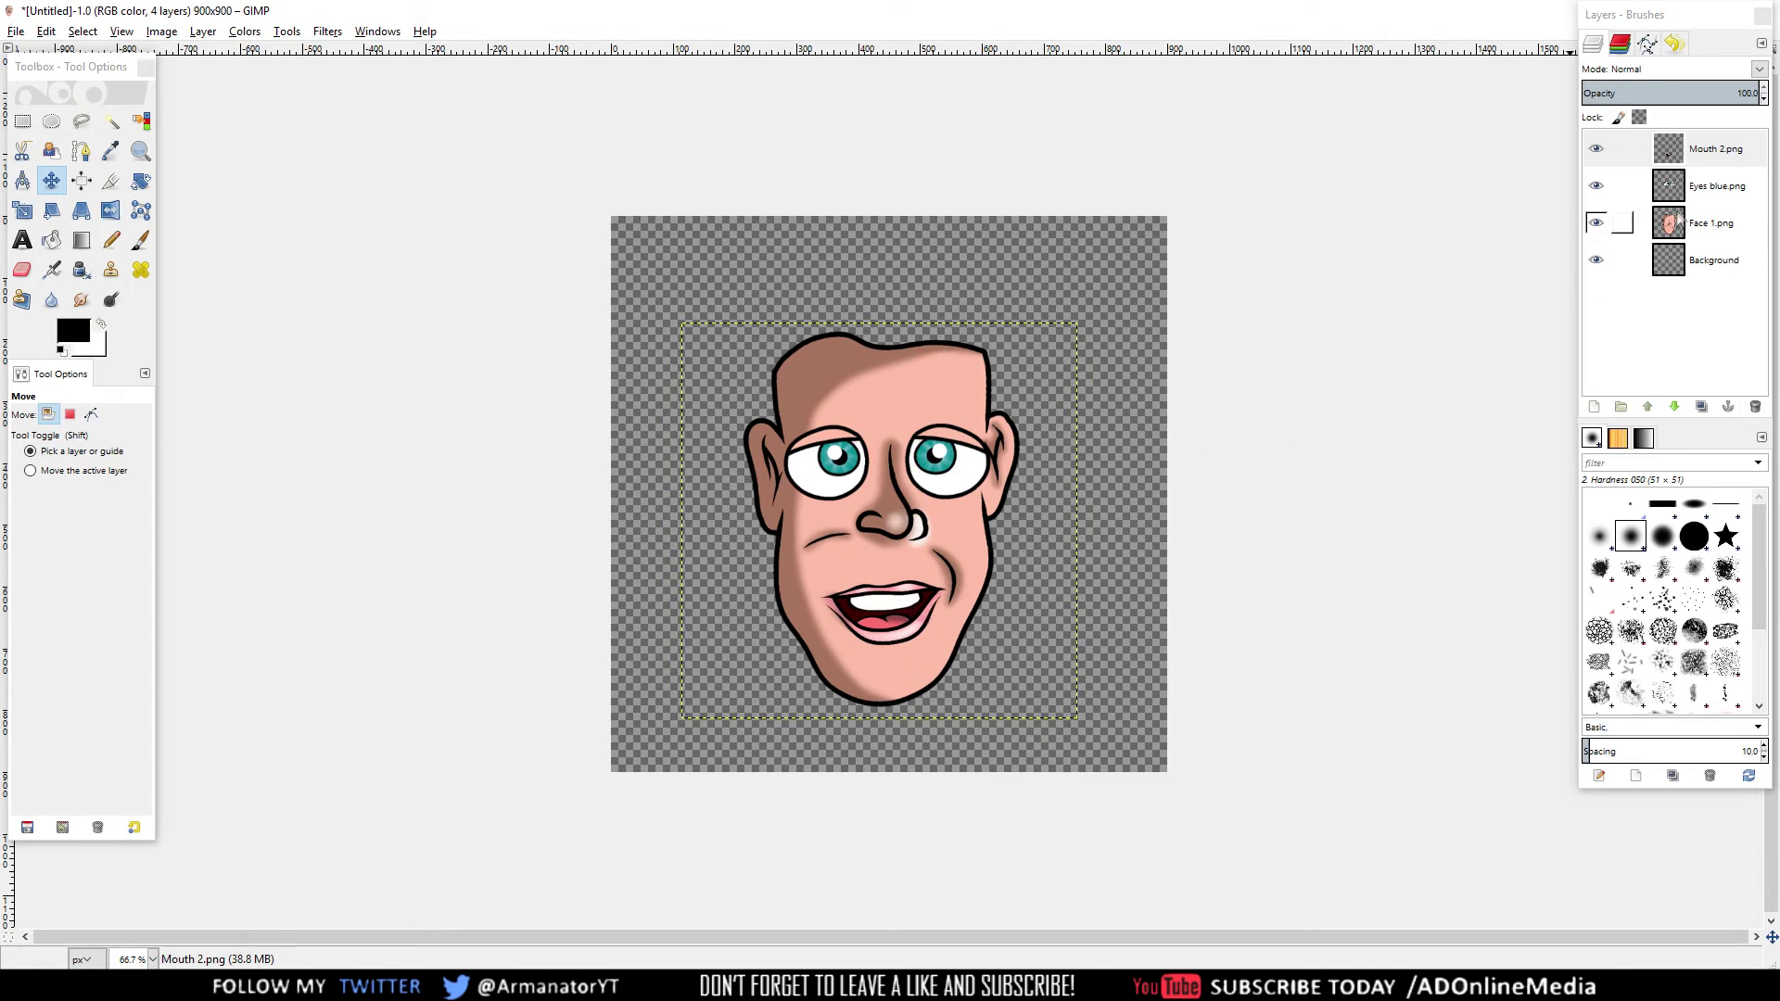
- Enlarge the mouth slightly to 694 × 694 px and nudge it just below the nose
right_click(1715, 152)
click(1598, 382)
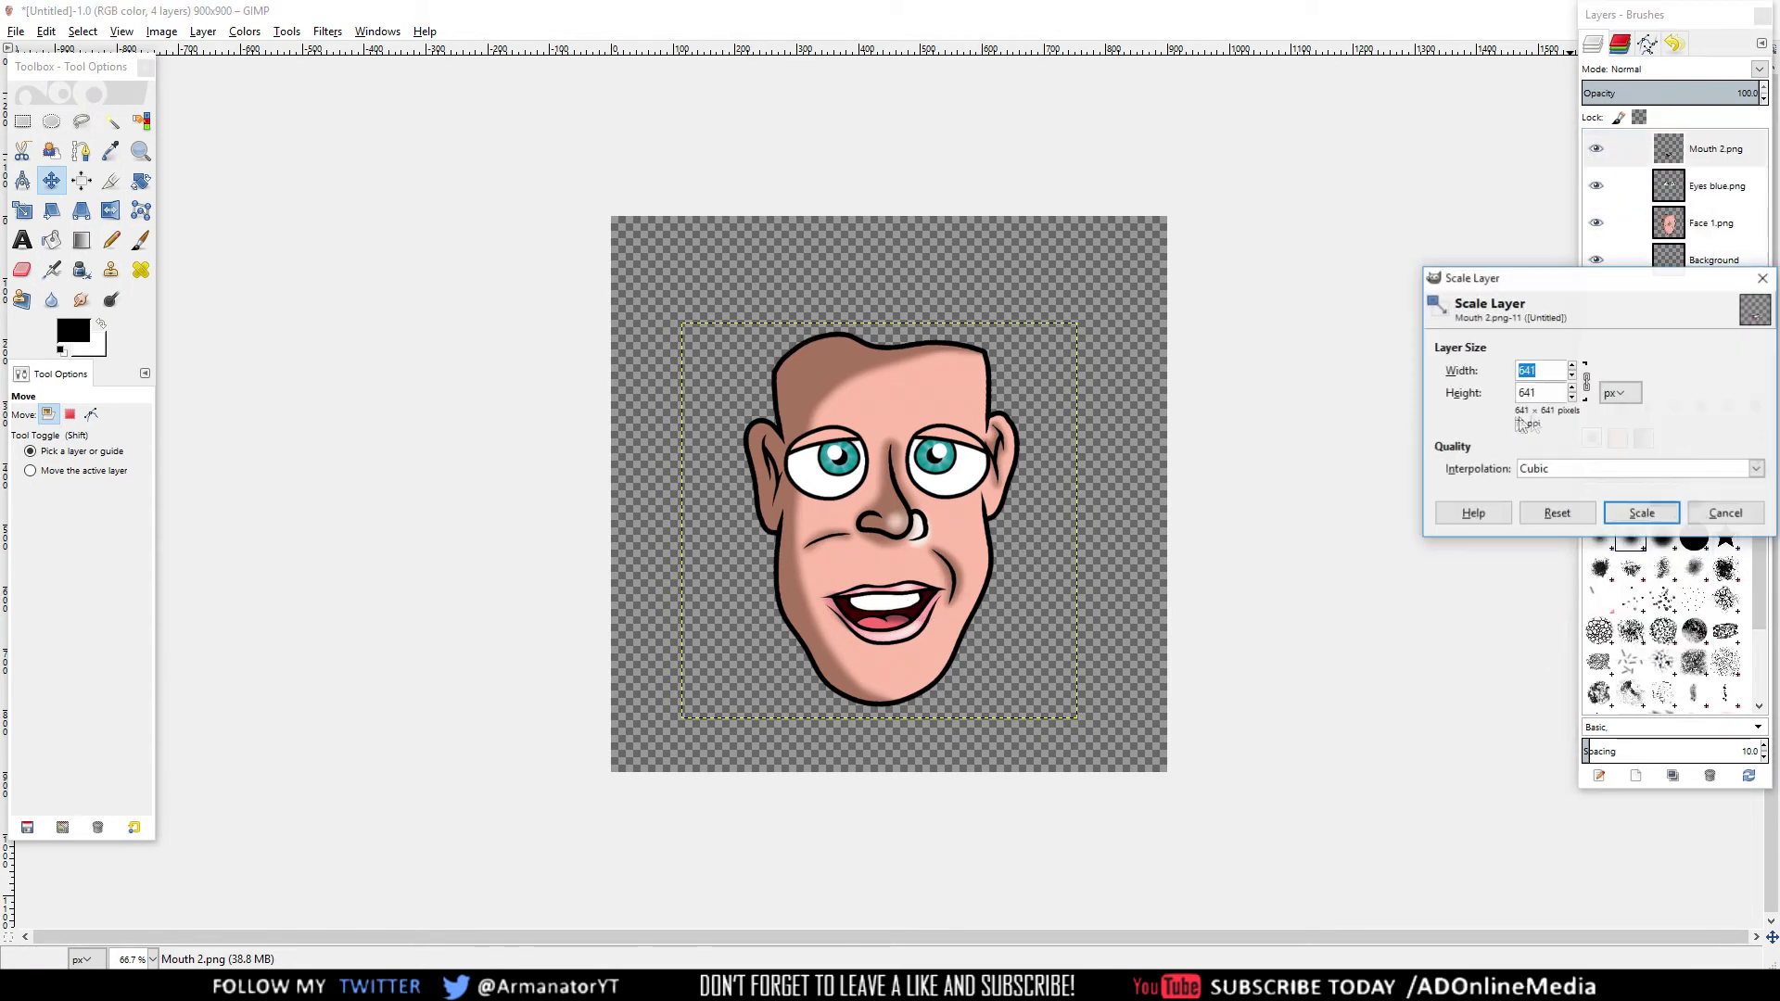
click(1572, 366)
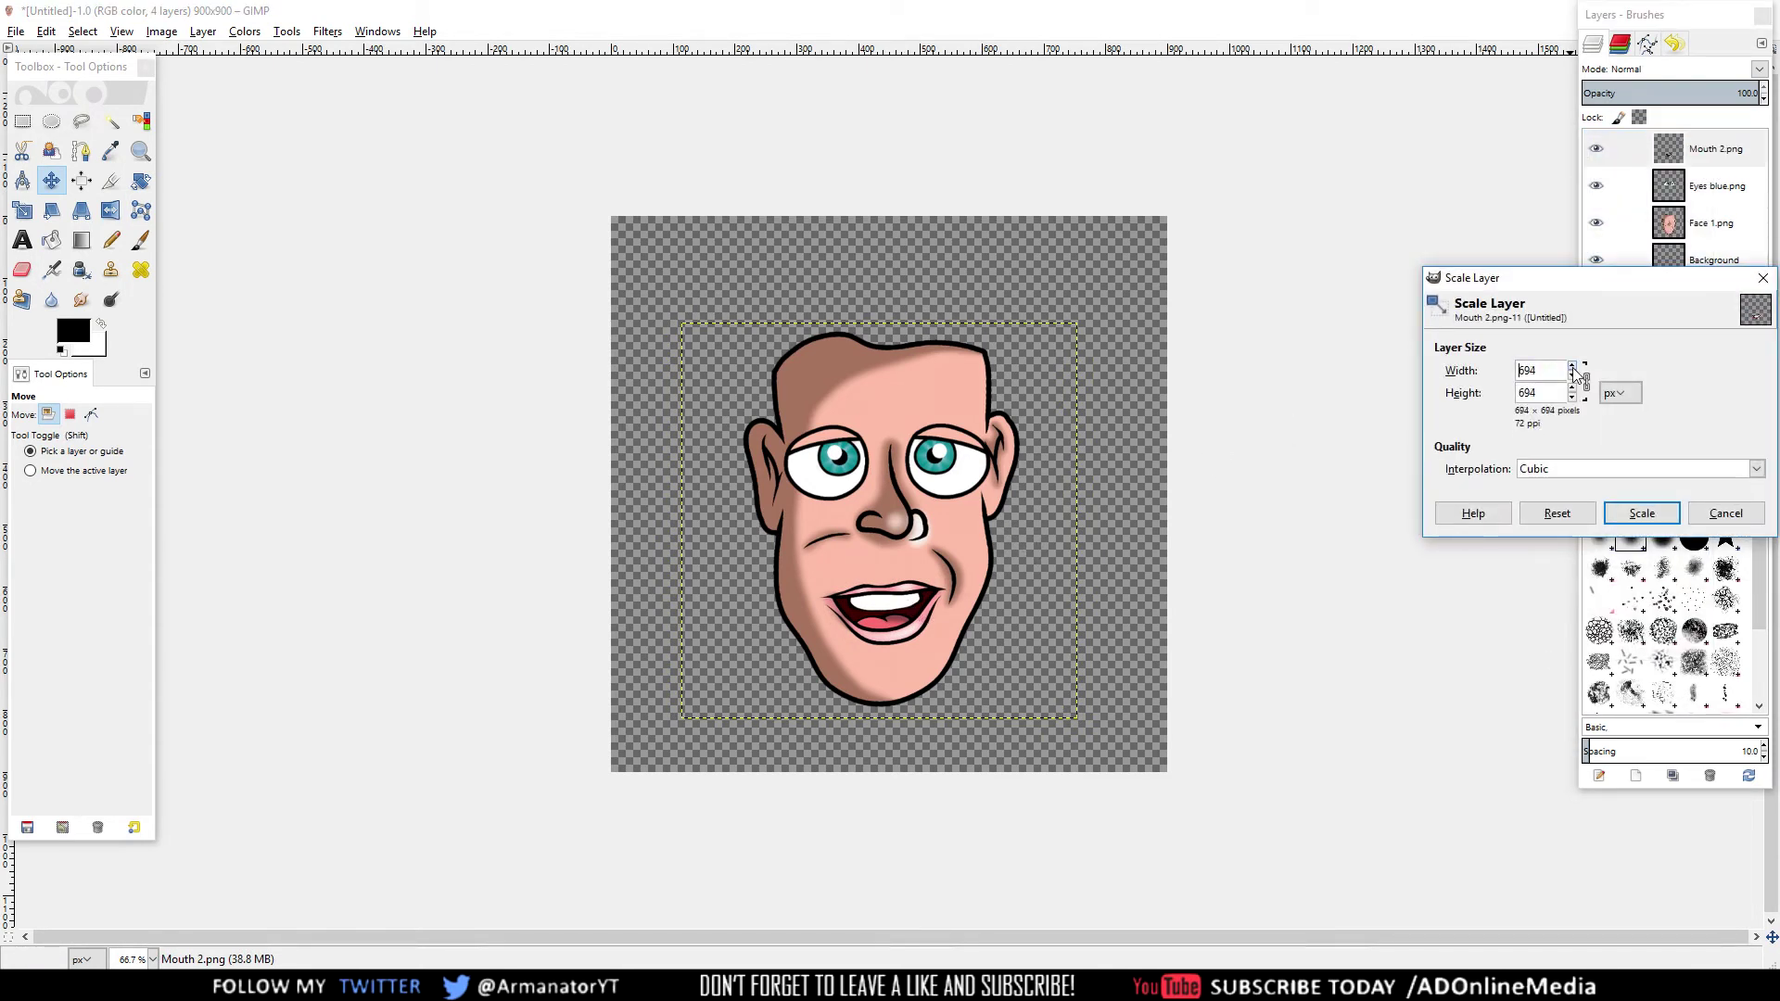
click(1642, 513)
drag(873, 622, 875, 613)
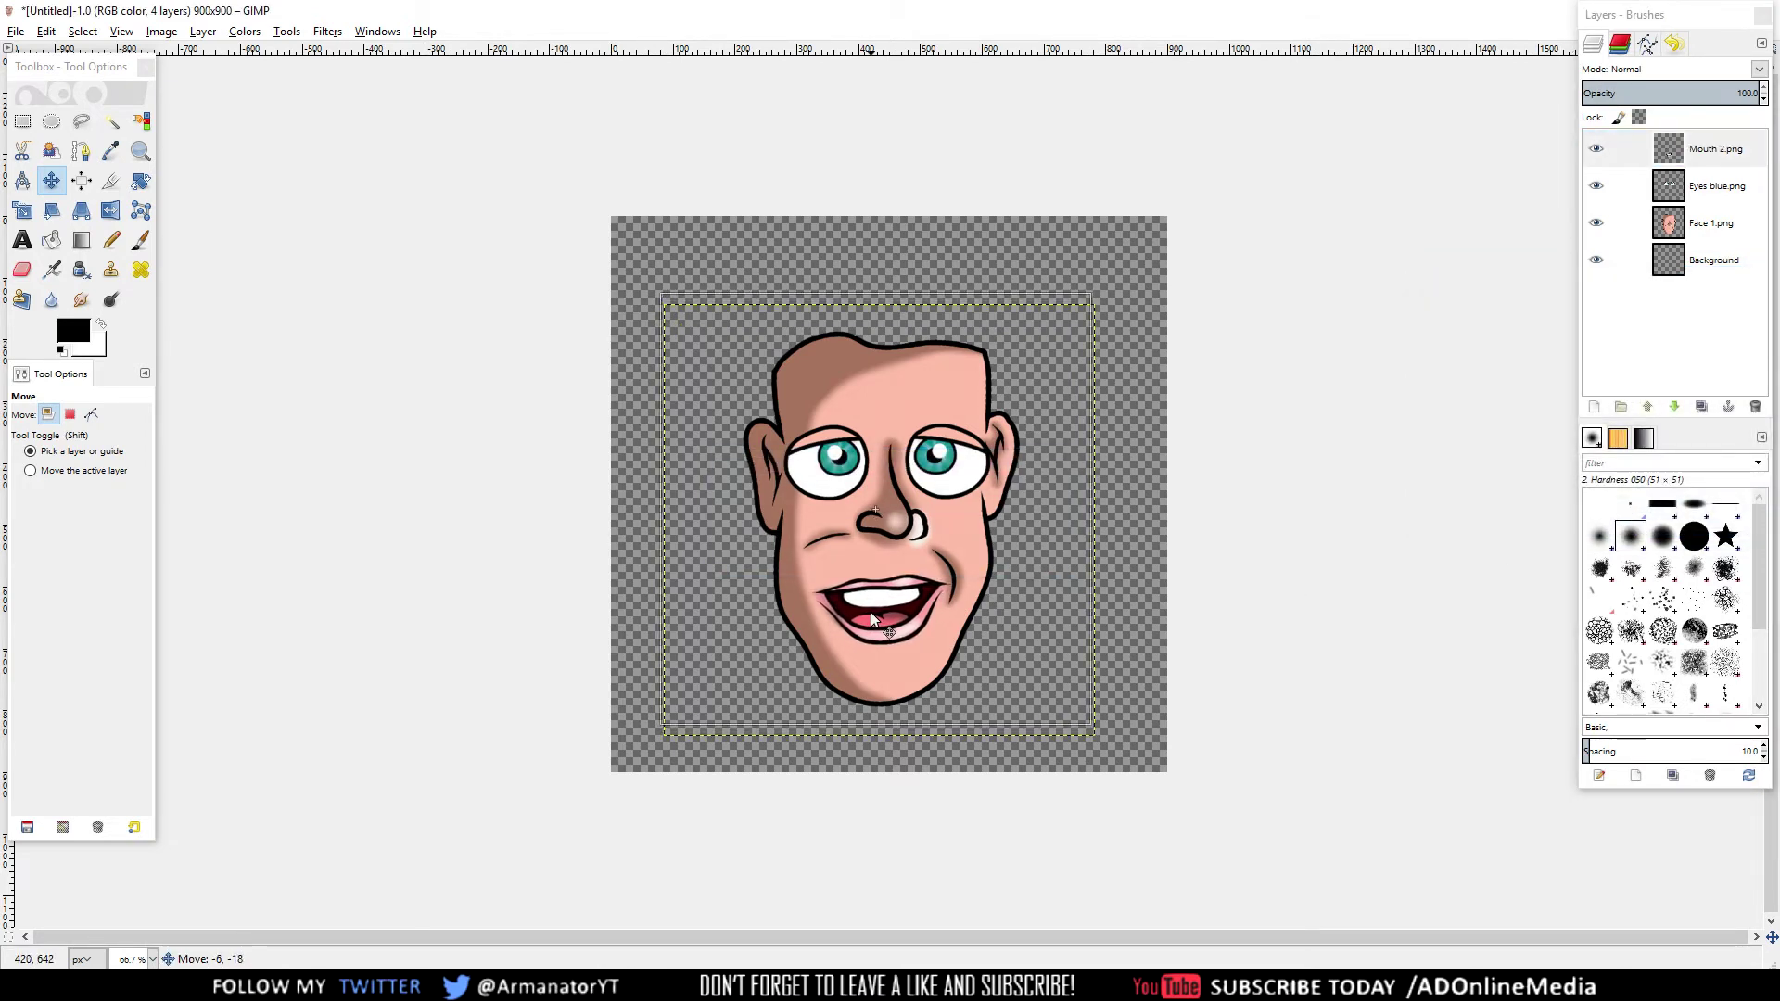
drag(1779, 297, 1258, 289)
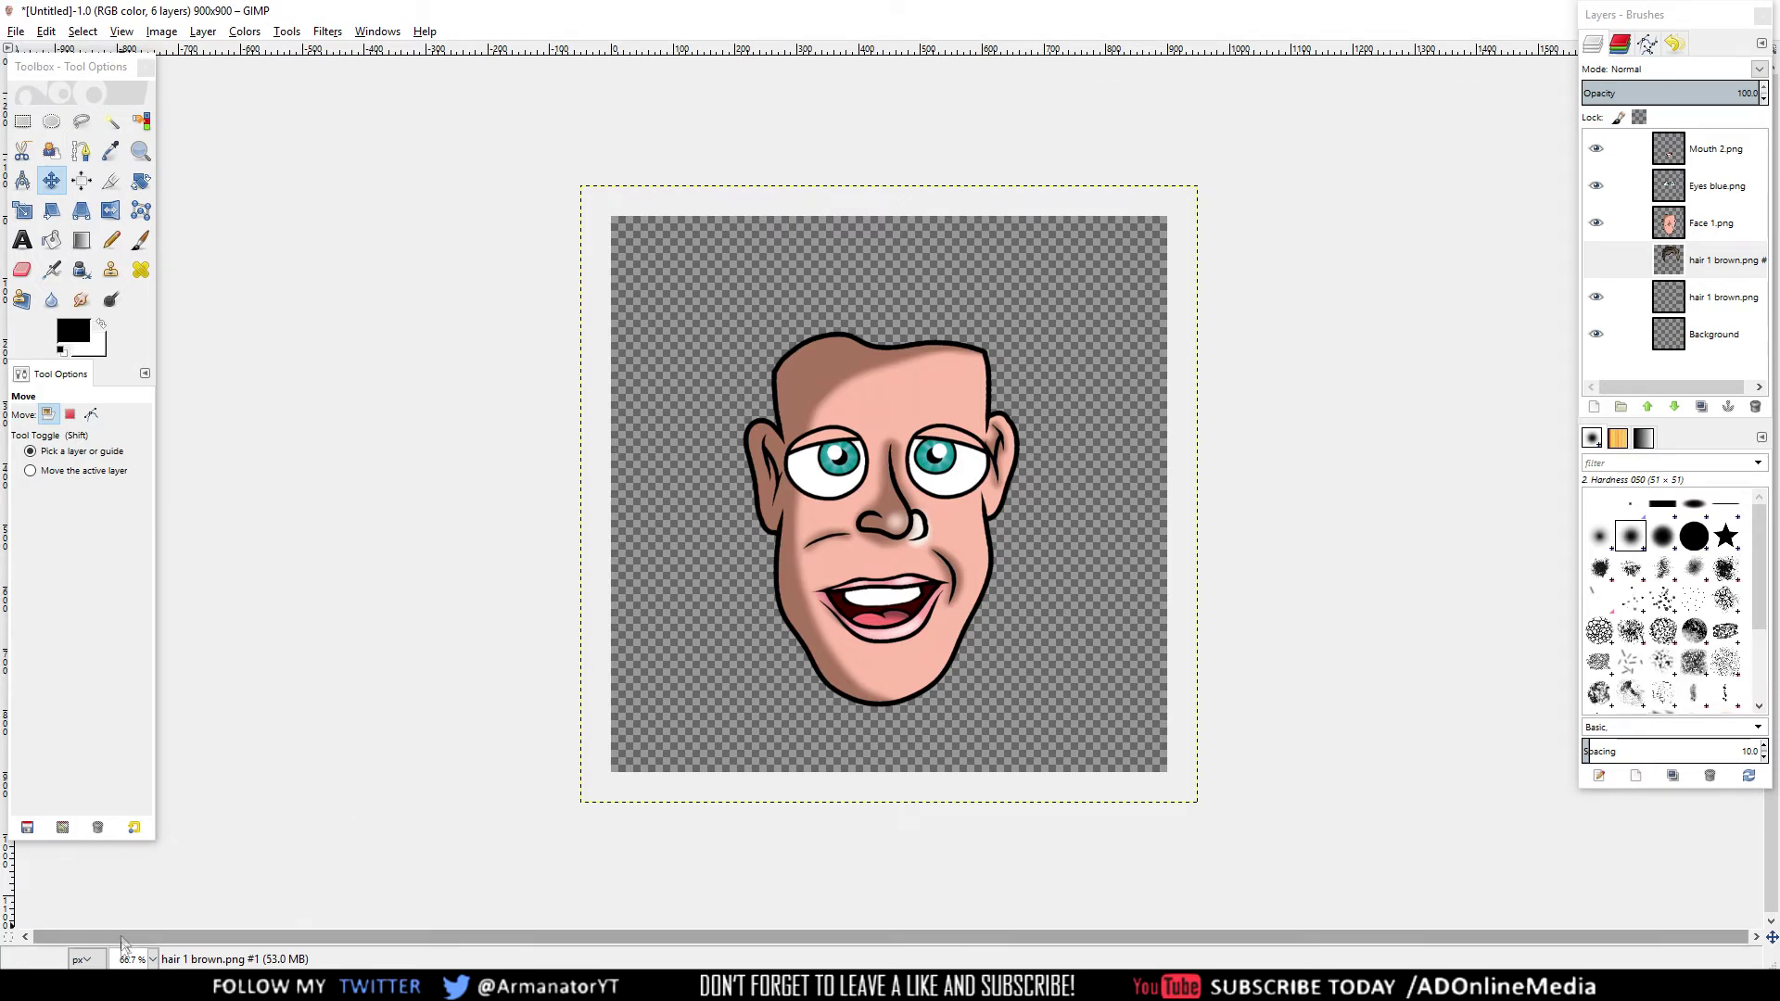
- Open the Hair folder and drop hair 1 brown into the face image
key(alt+Tab)
double_click(1410, 491)
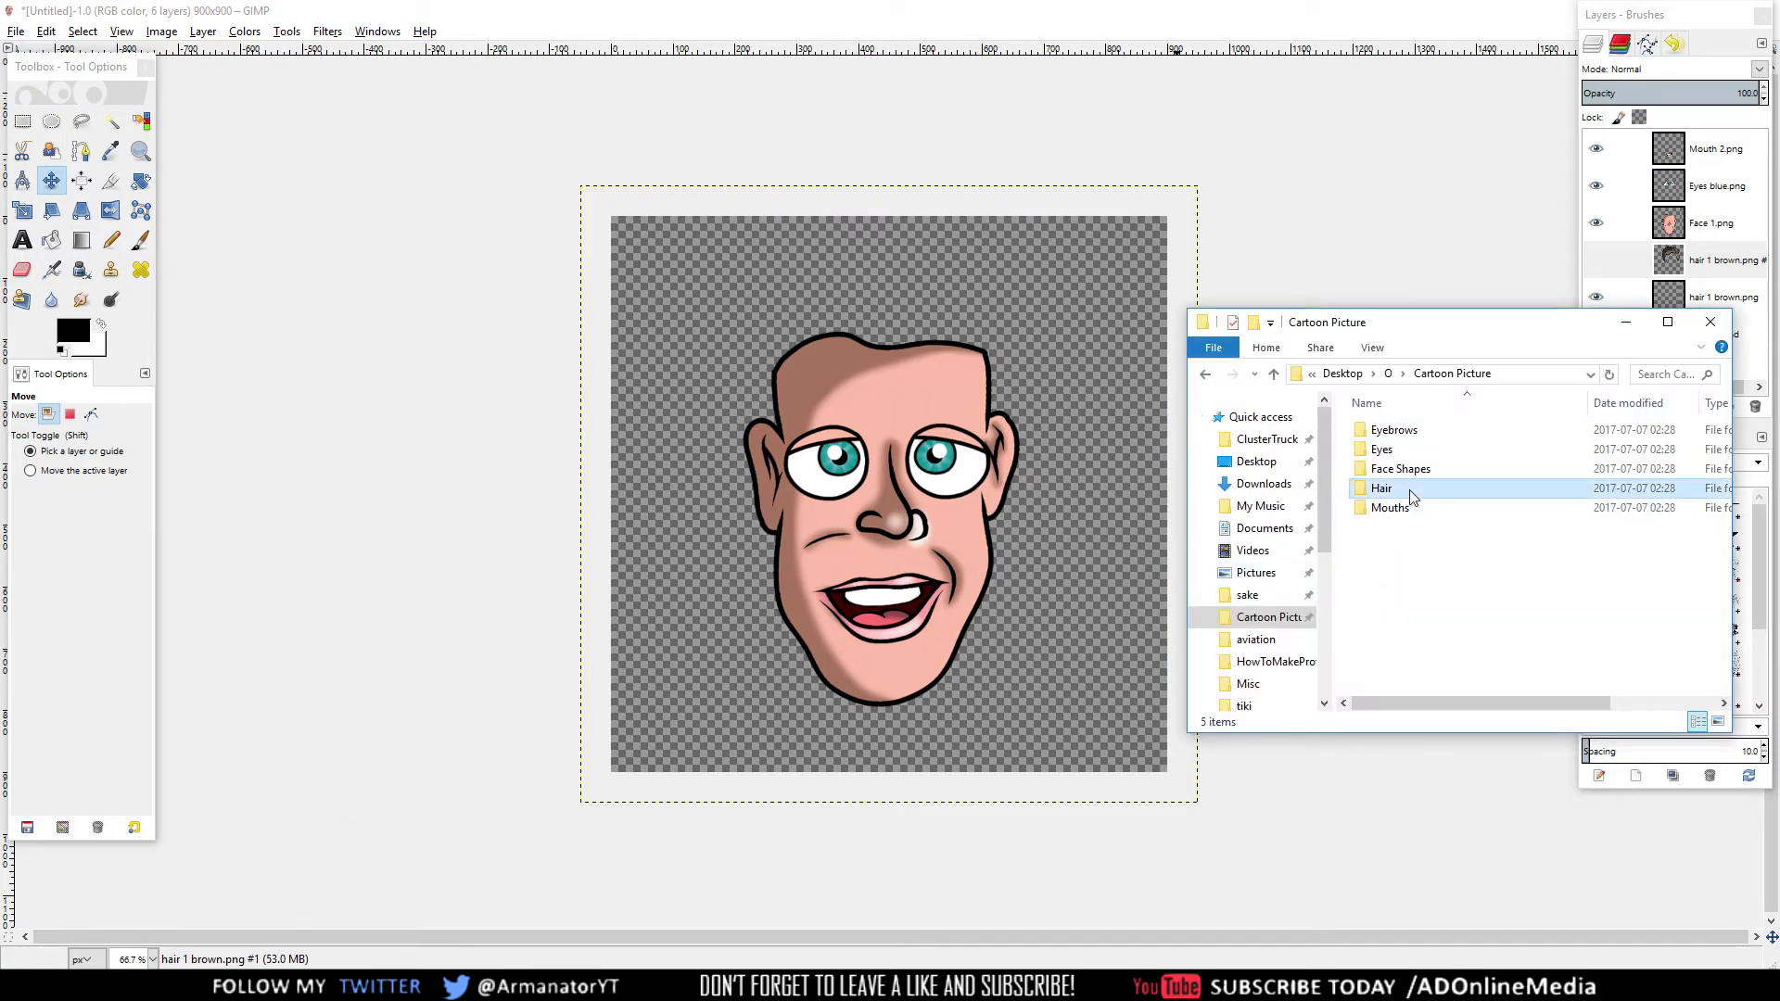
scroll(1517, 451, down, 1)
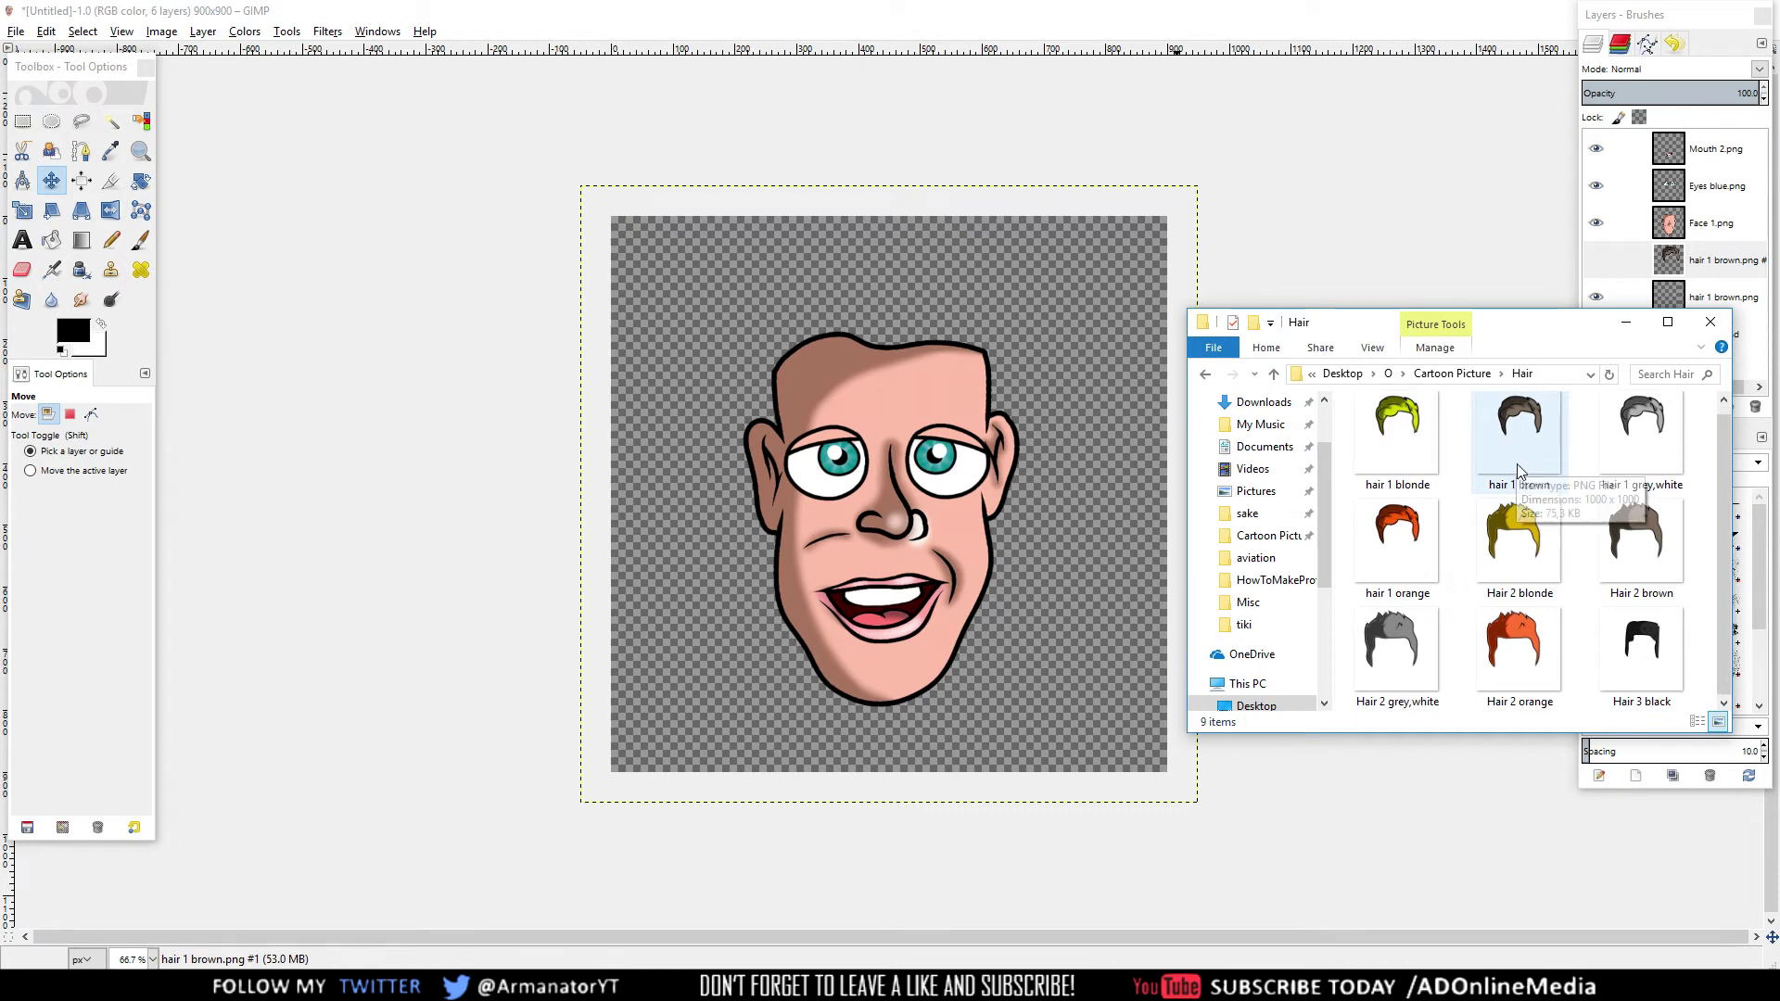
scroll(1520, 496, up, 1)
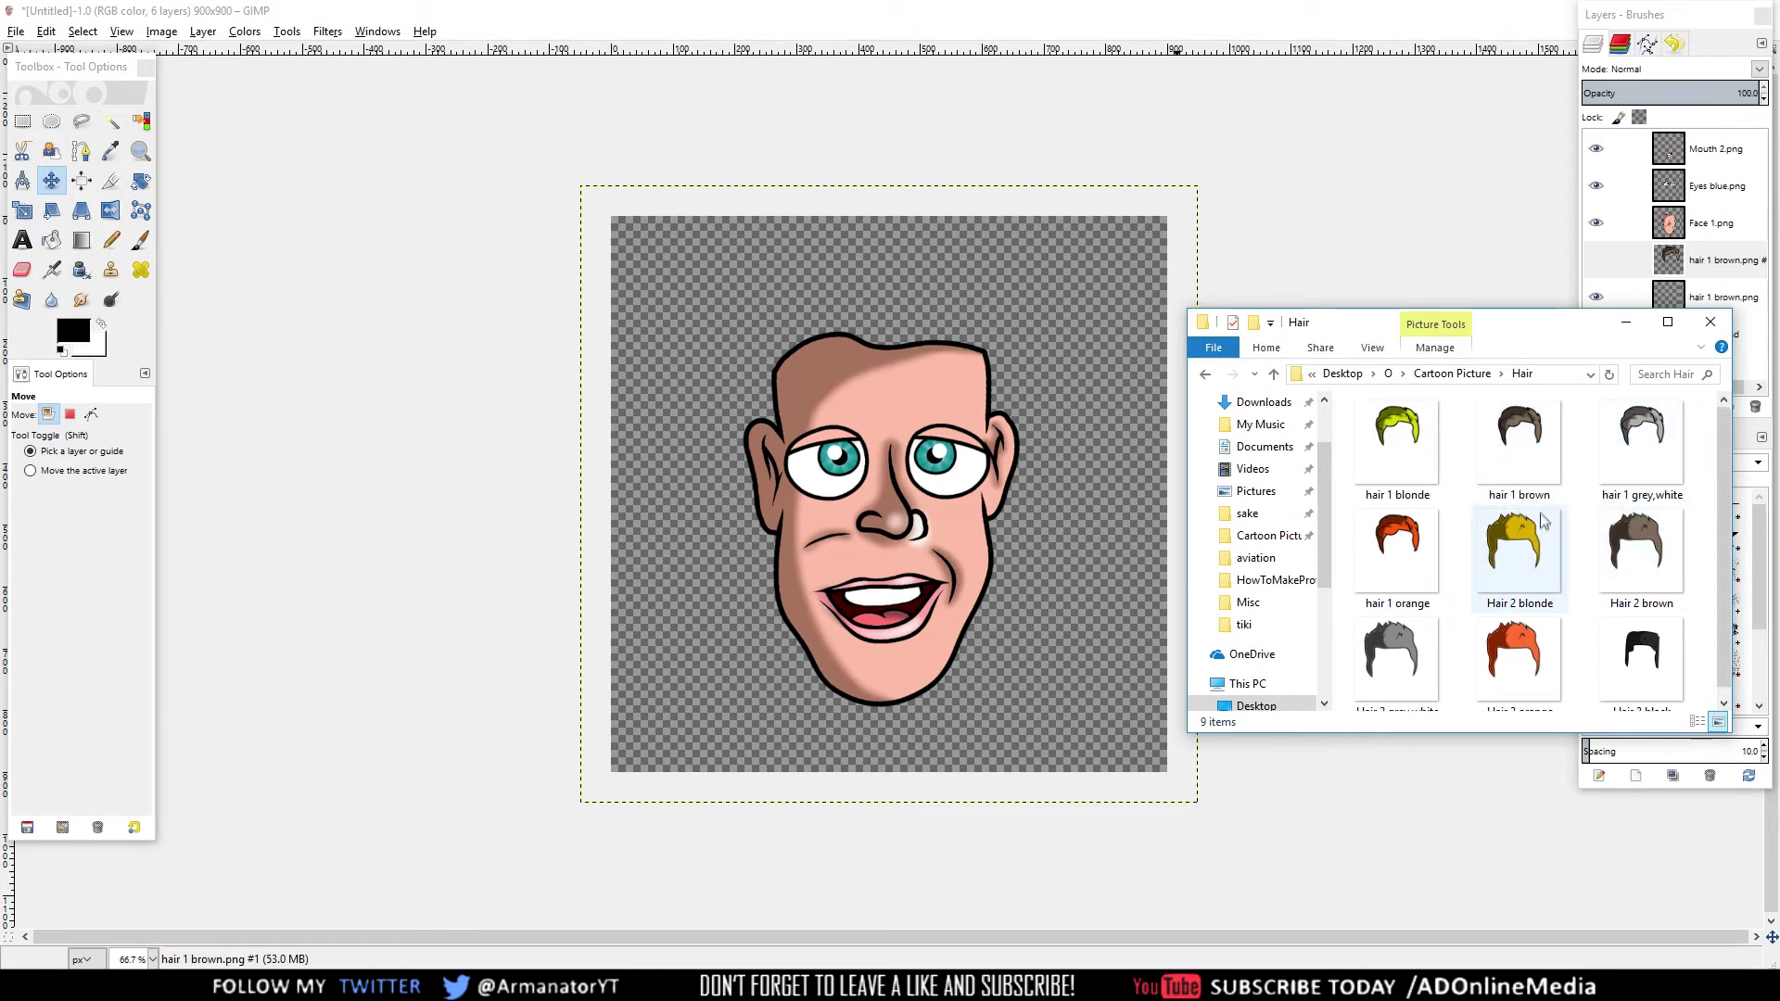
drag(1547, 489, 853, 318)
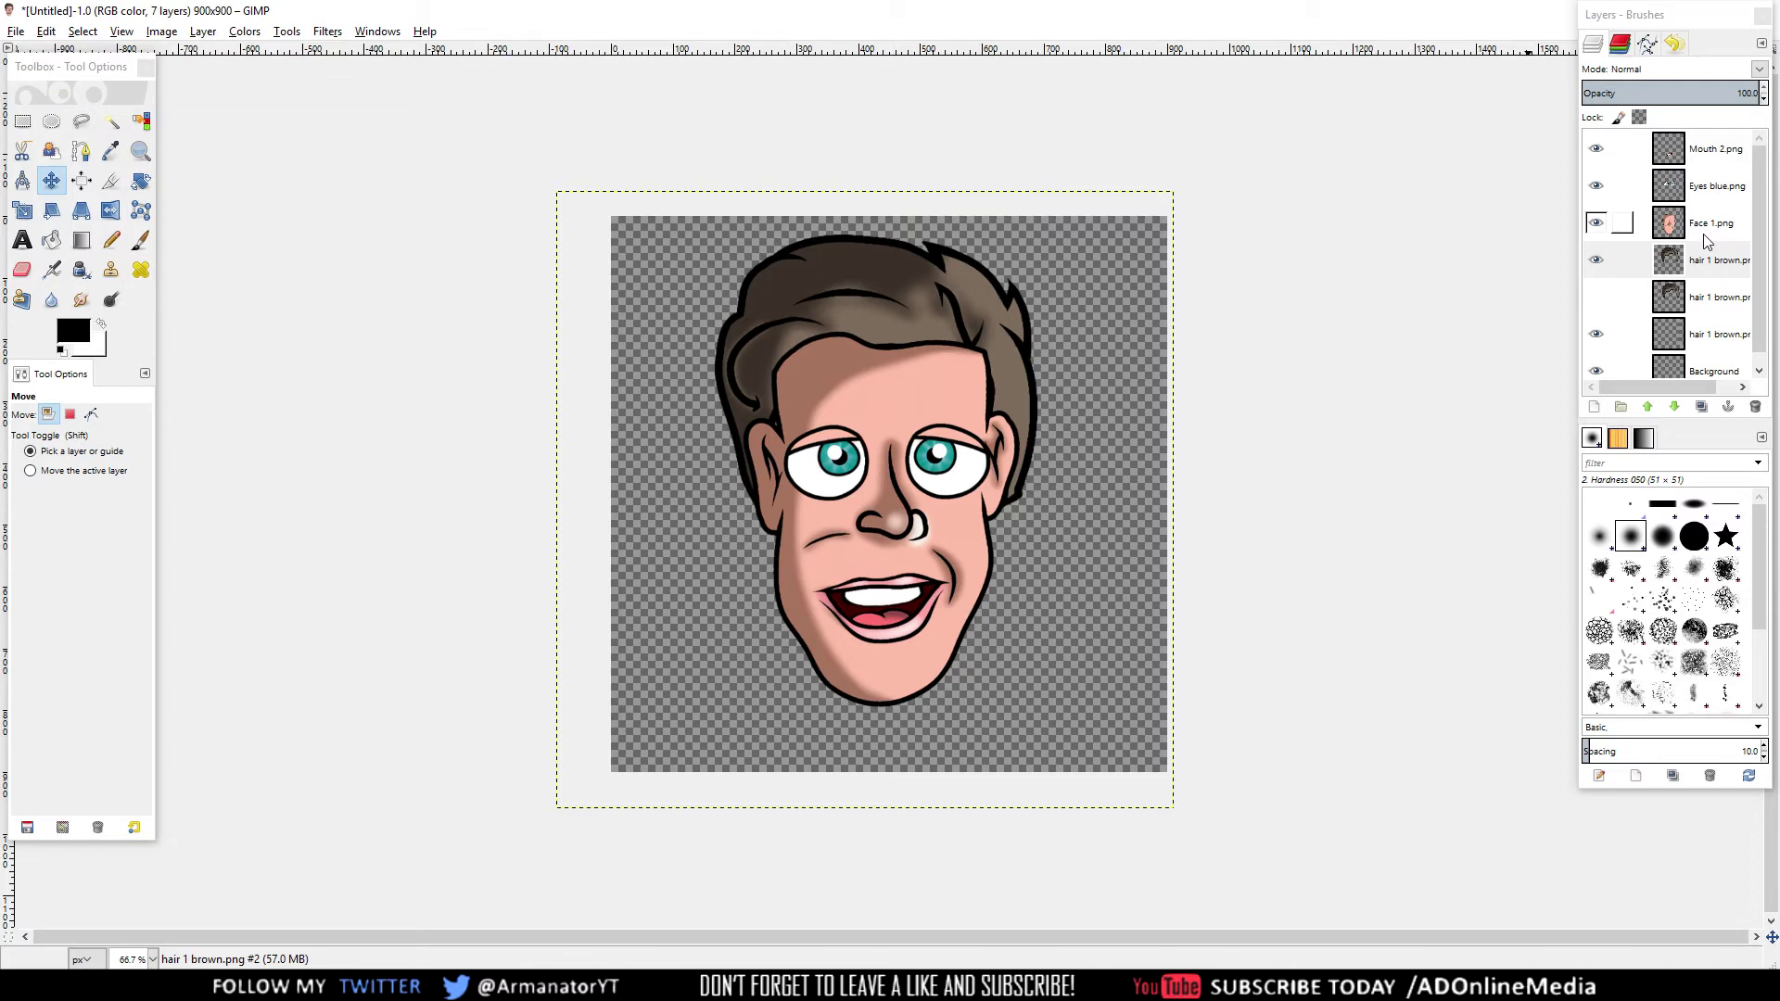
- Scale the hair 1 brown.png layer to 900 × 900 px and move it up onto the head
mouse_move(1702, 259)
mouse_down()
mouse_move(1704, 227)
mouse_move(1702, 283)
mouse_up()
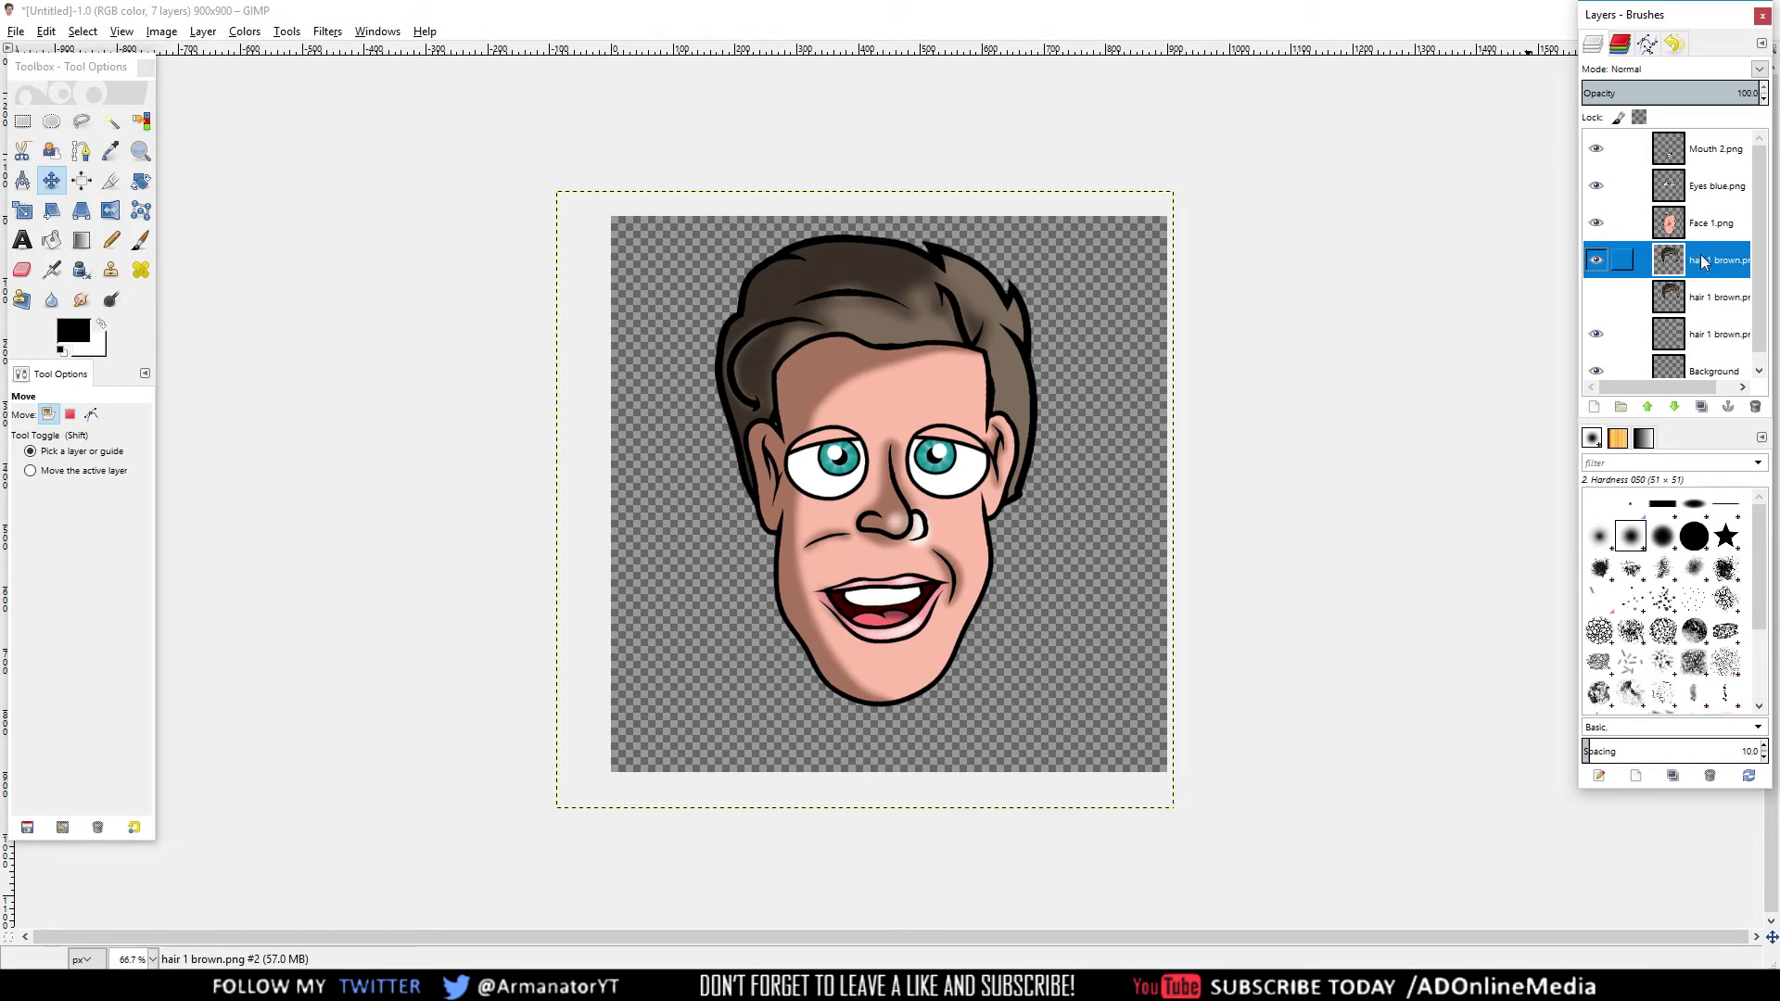
right_click(1696, 271)
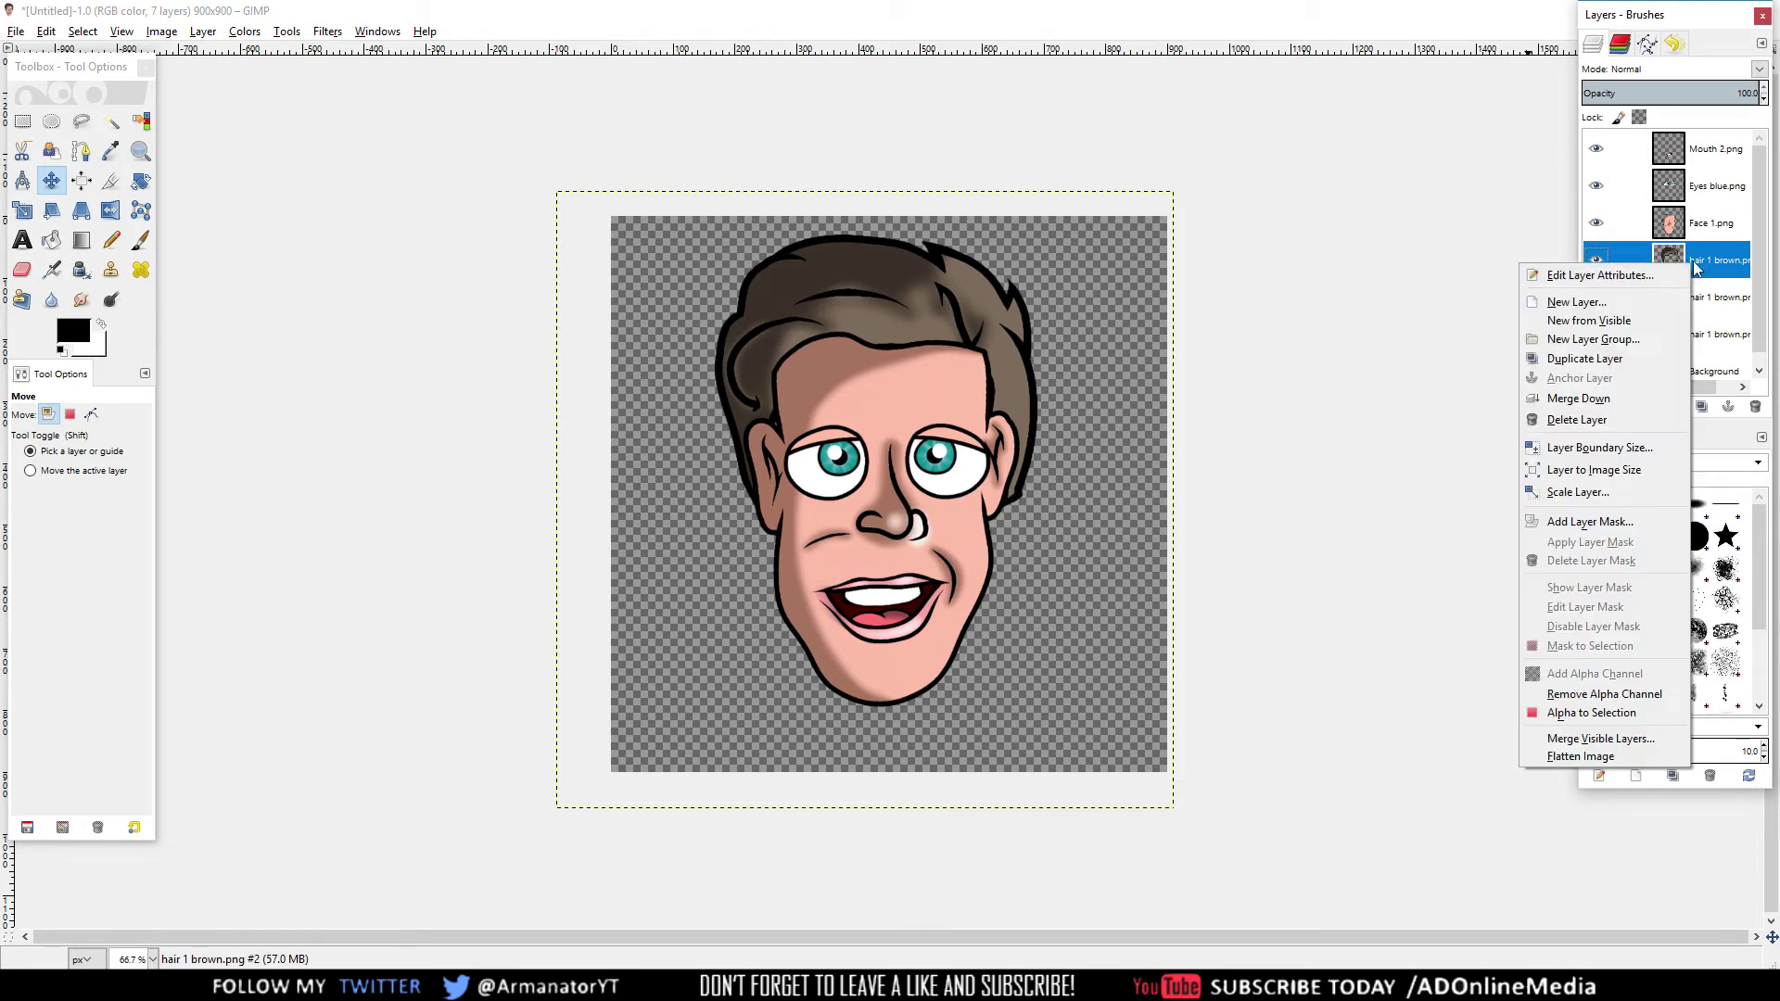
click(1606, 505)
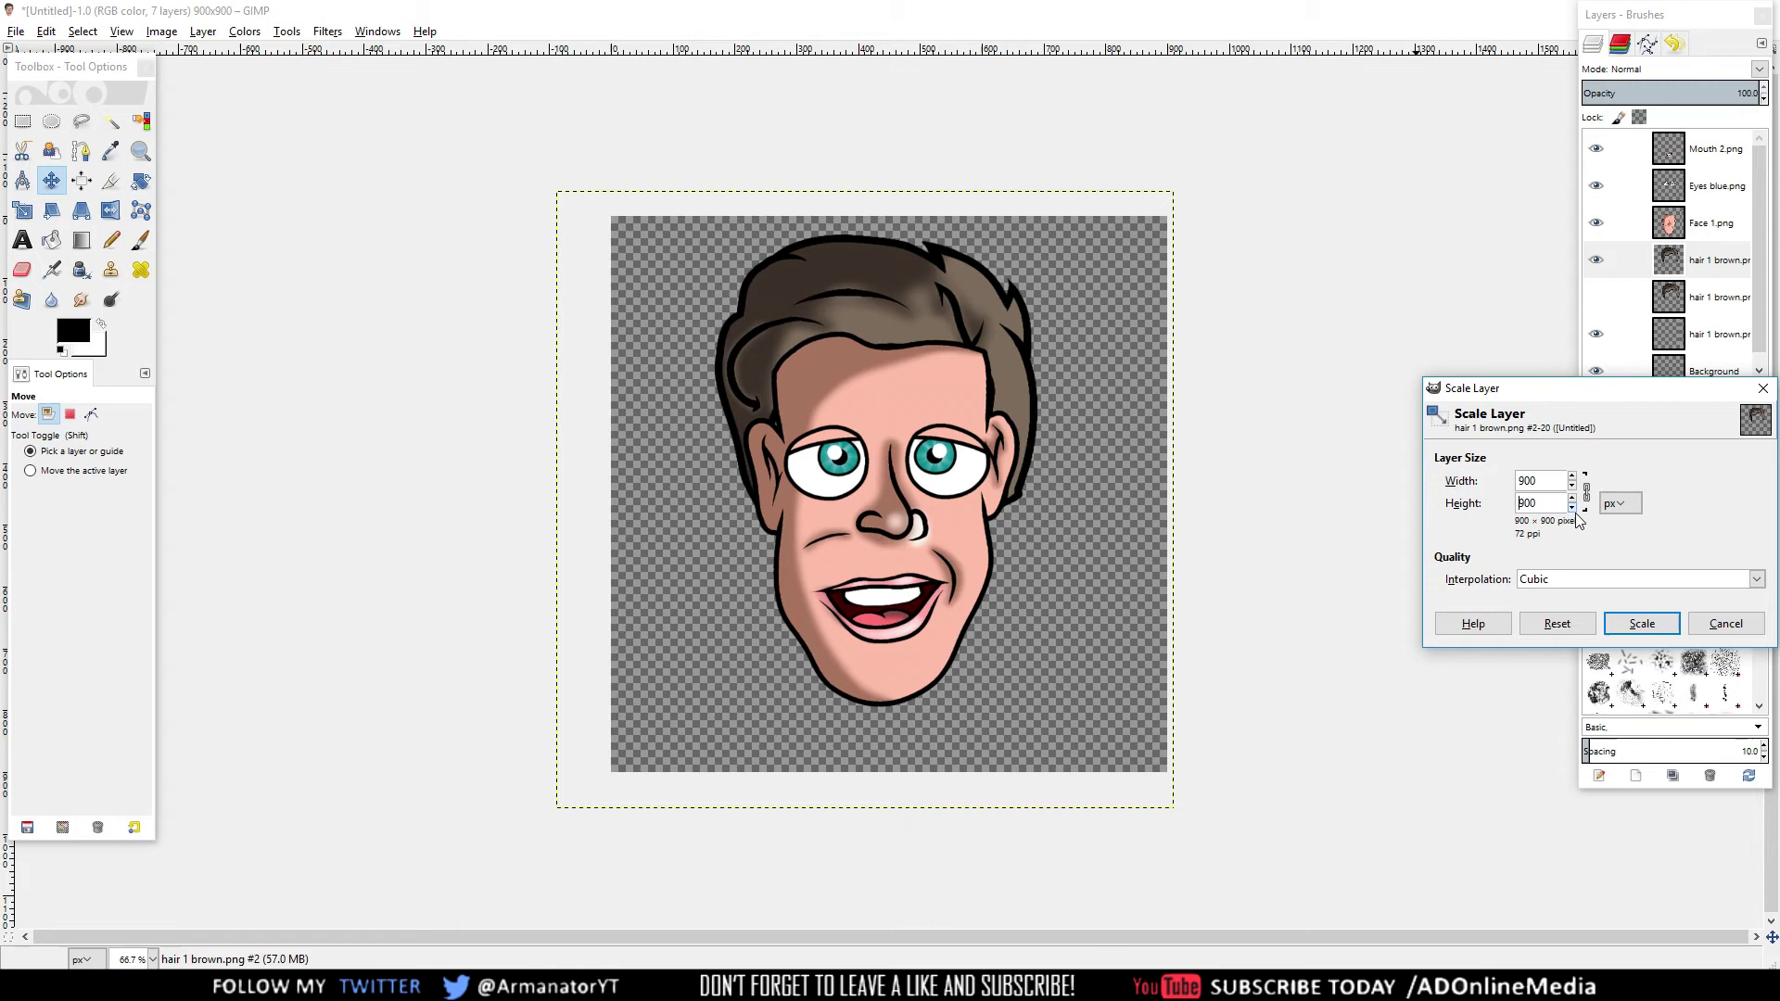
click(1642, 623)
mouse_move(773, 304)
mouse_down()
mouse_move(779, 282)
mouse_move(794, 299)
mouse_up()
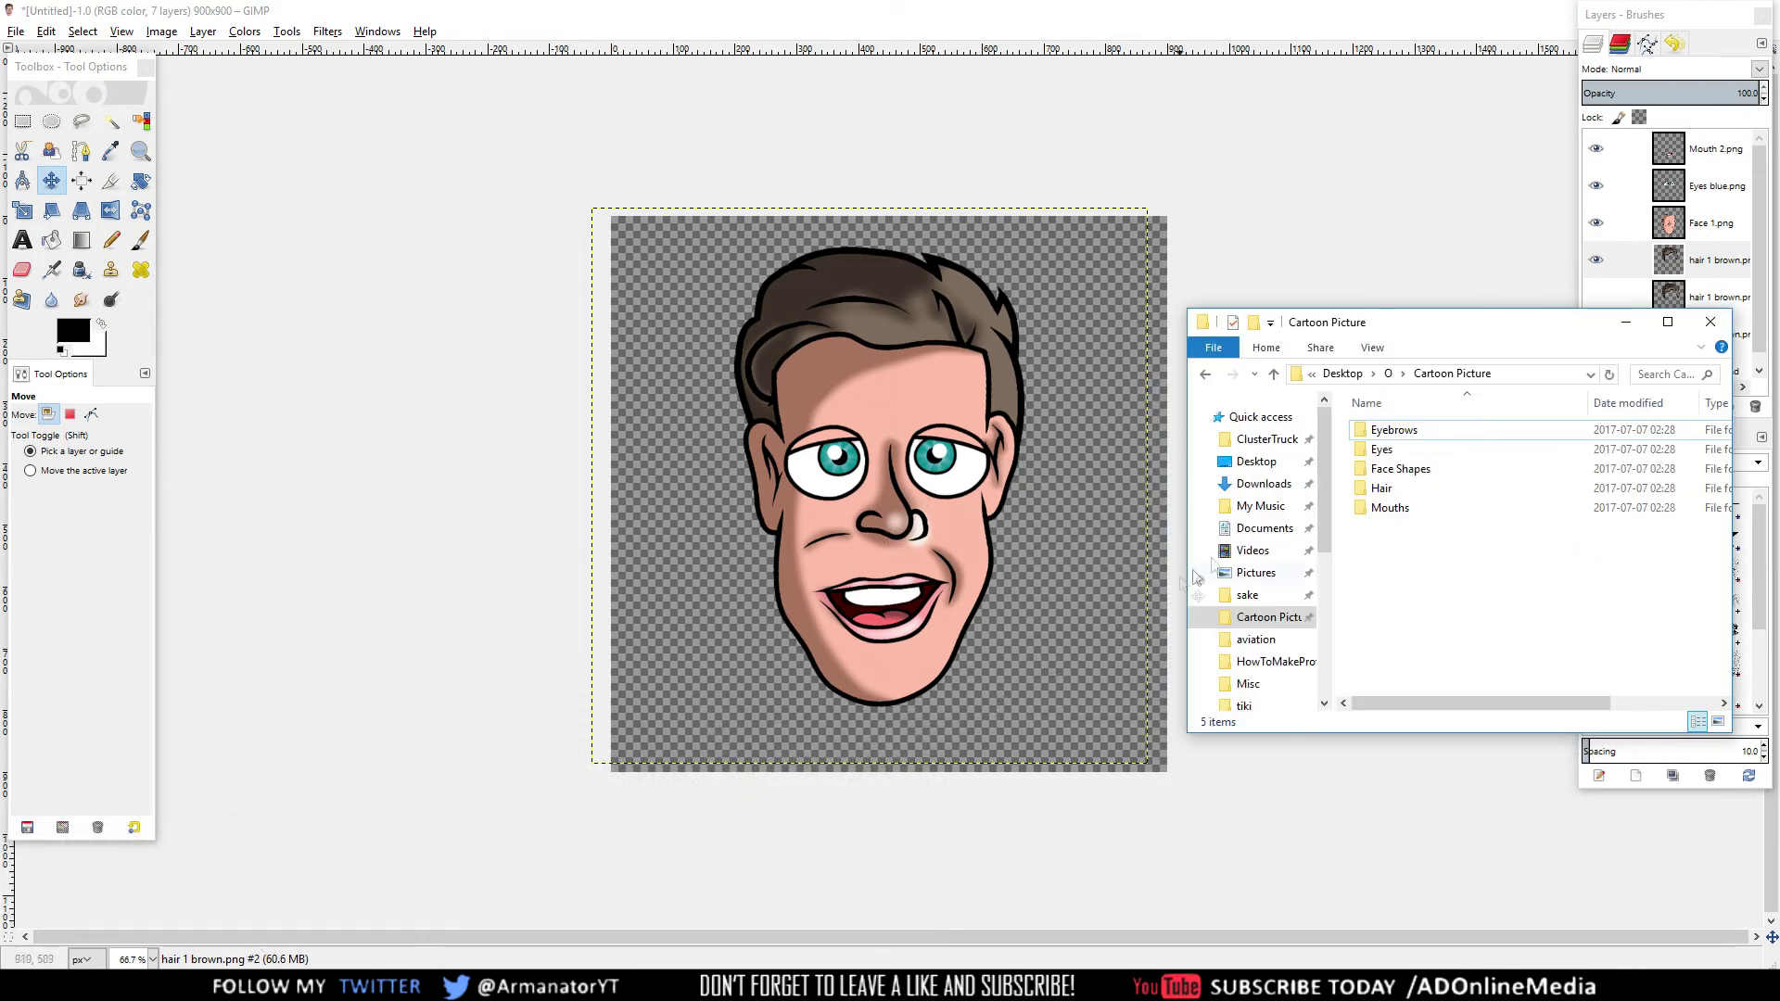
- Open the Eyebrows folder, then use GIMP's Edit menu on the pasted floating selection
double_click(1401, 432)
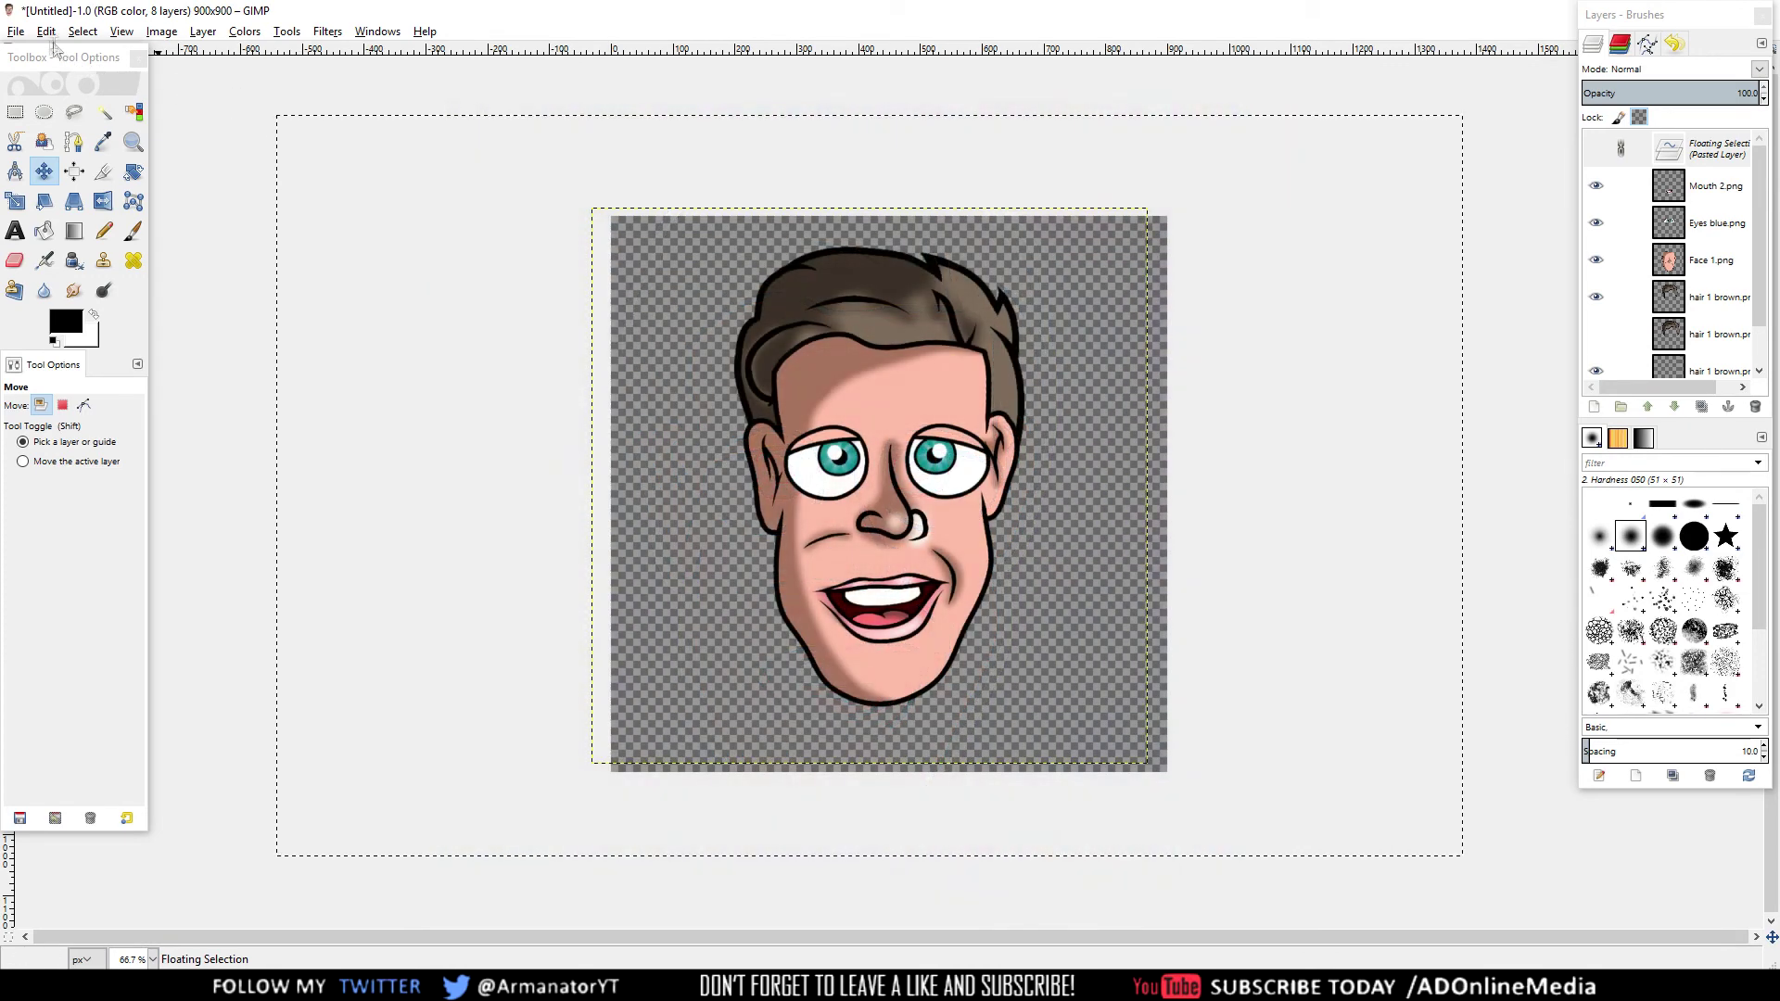
click(47, 34)
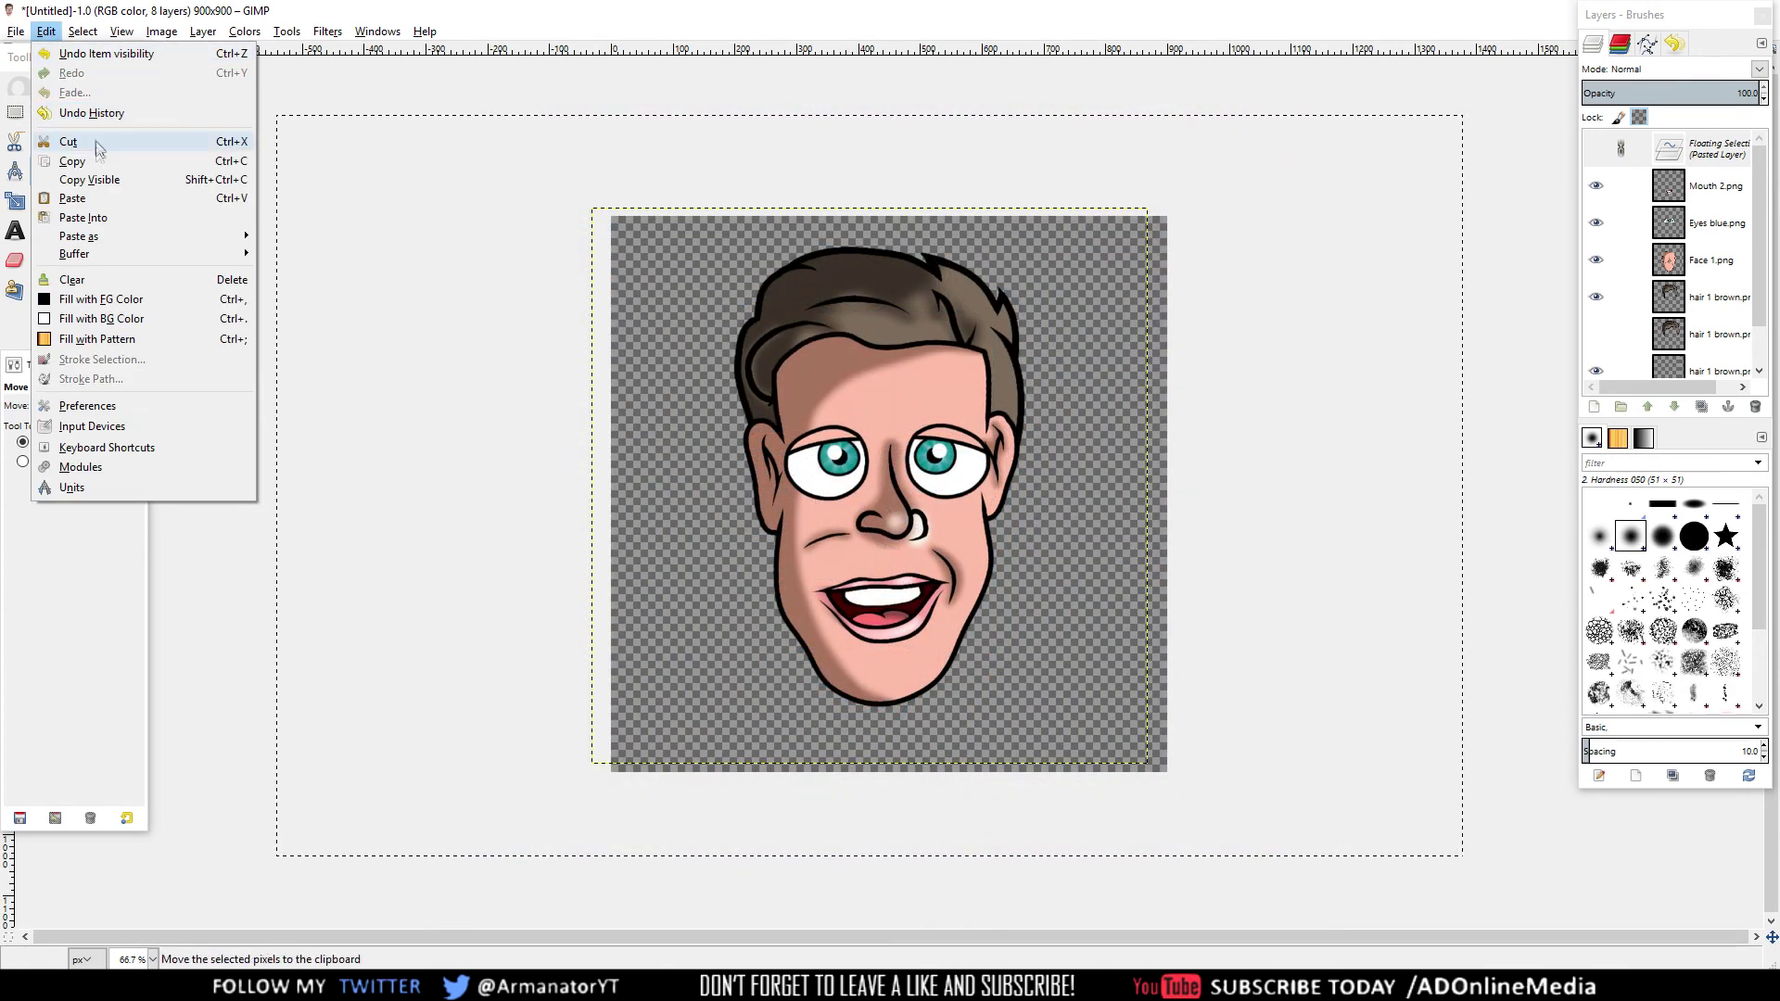
click(371, 226)
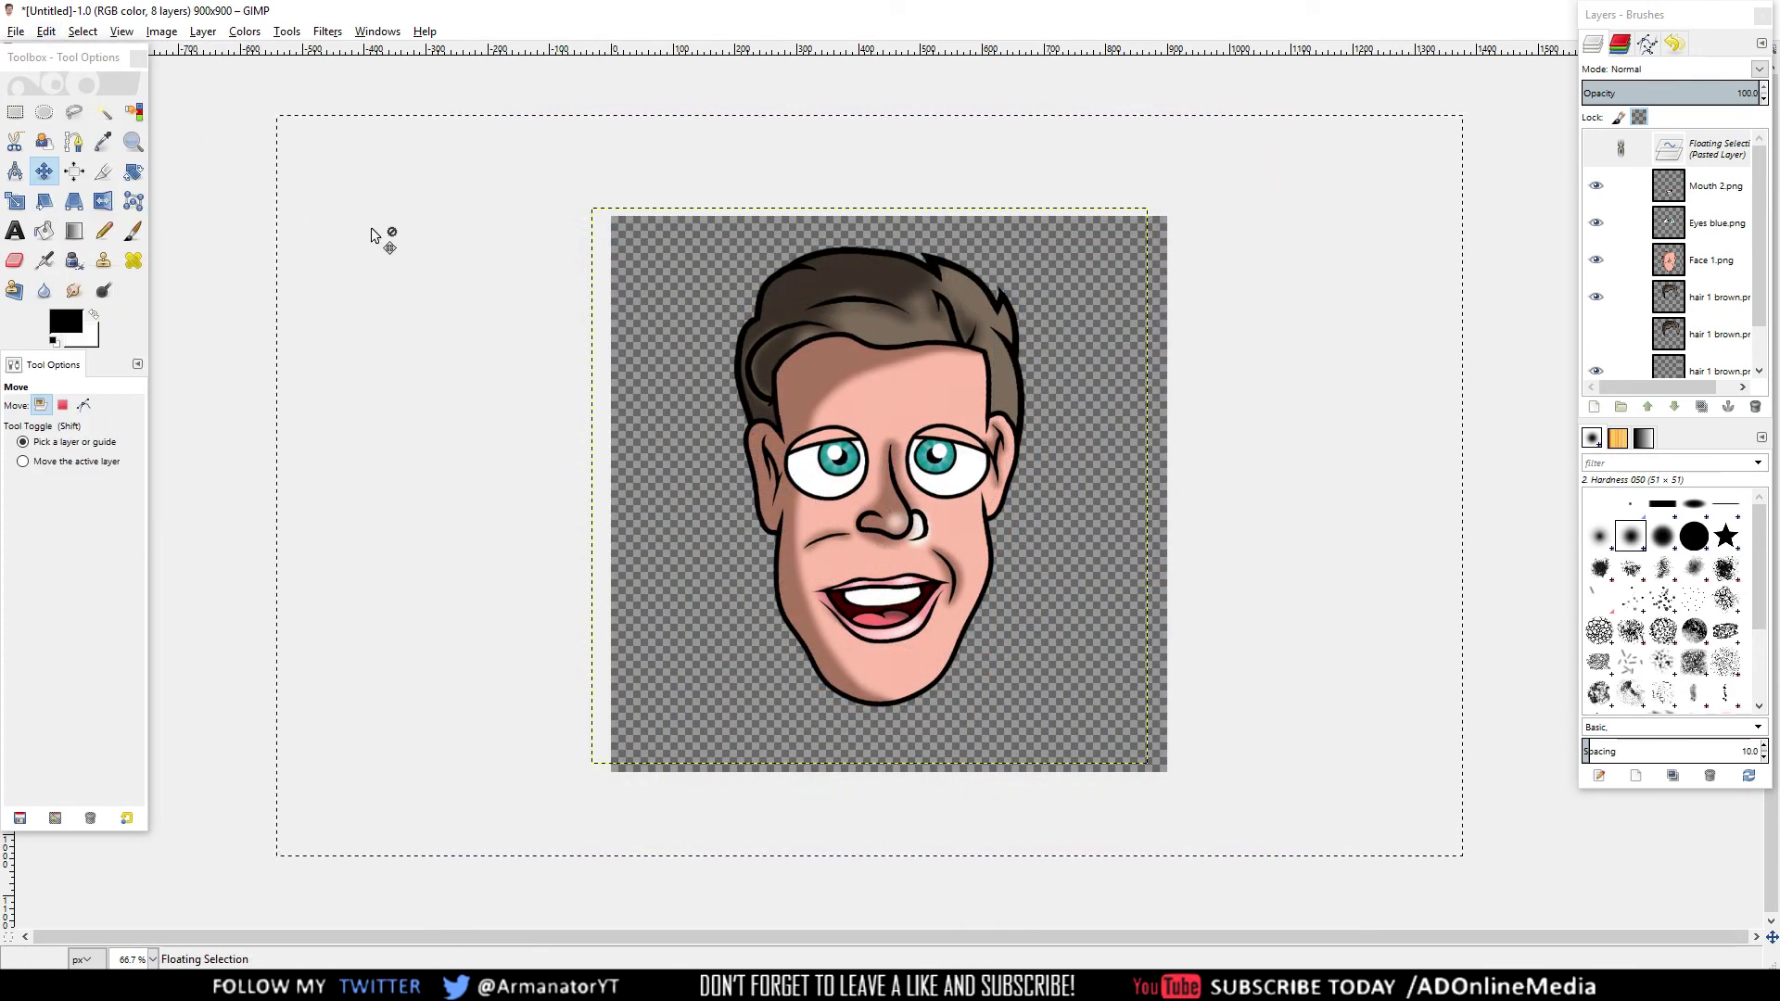